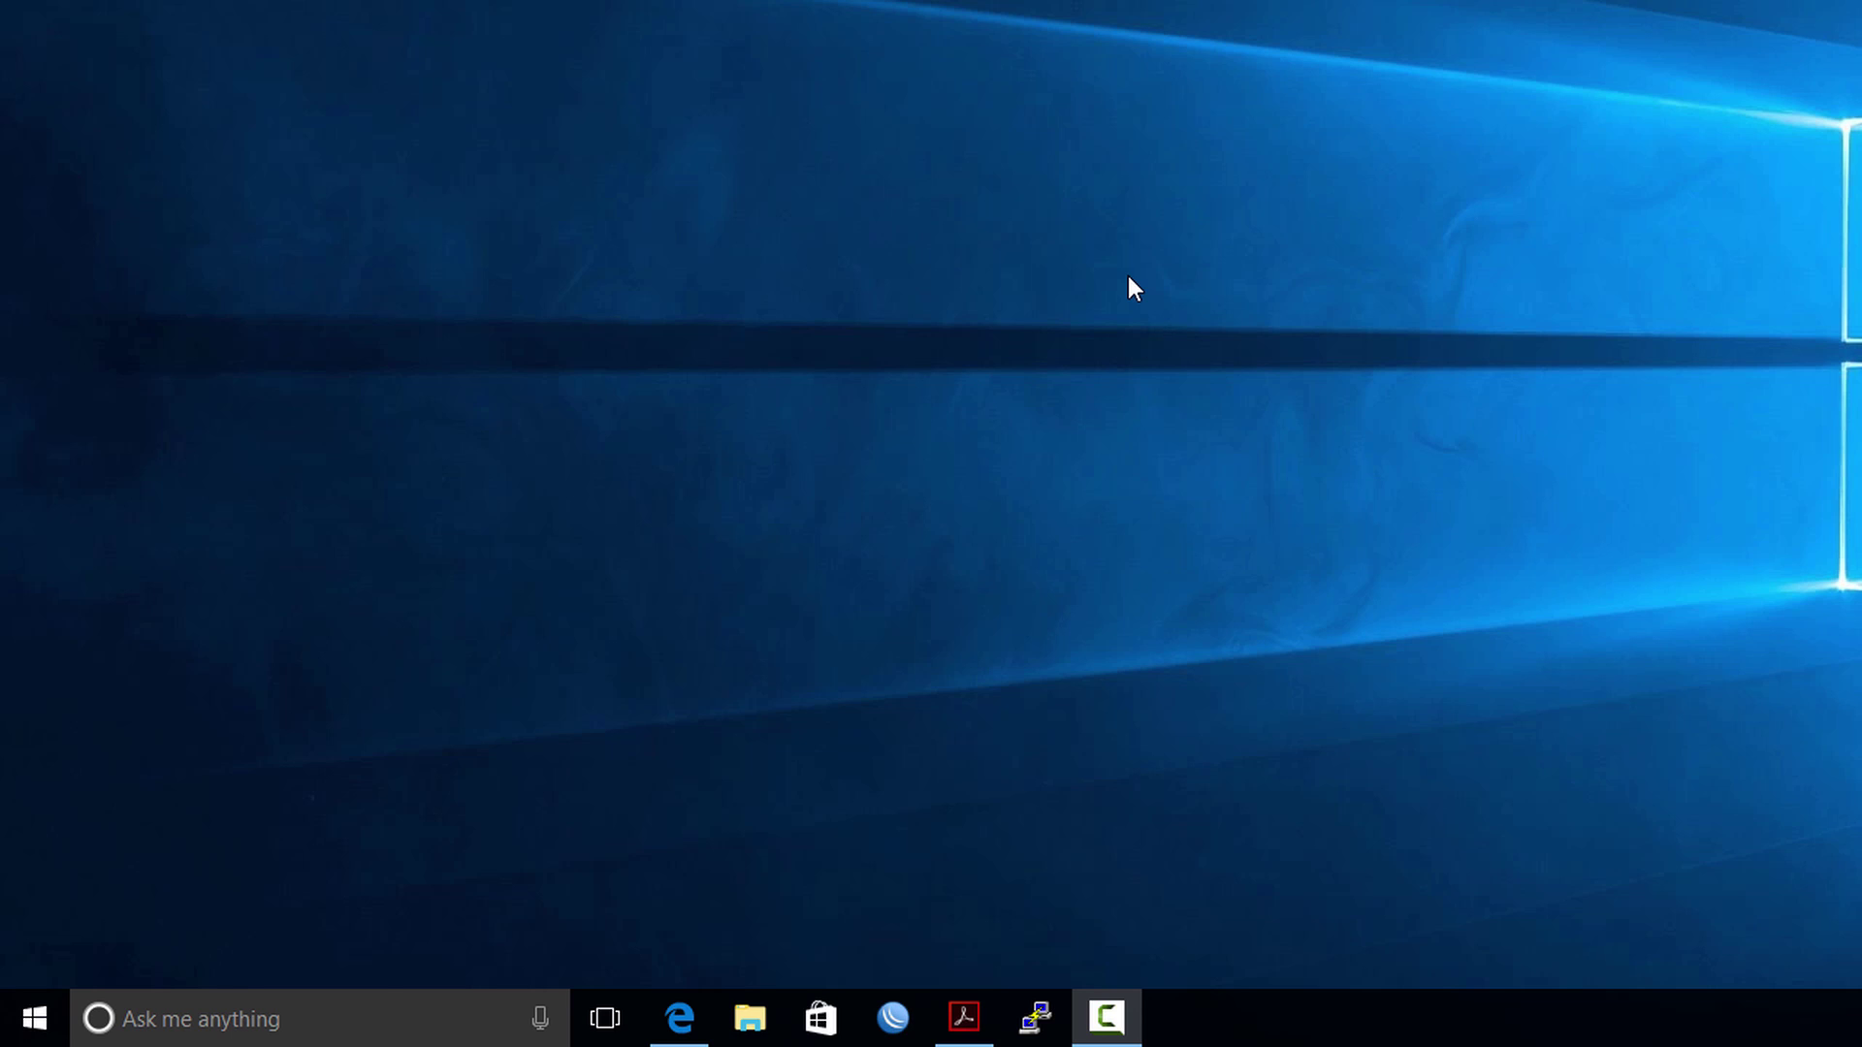
# Step: Load mikrotik.com in a new browser tab and go to its Software downloads page
pyautogui.click(679, 1018)
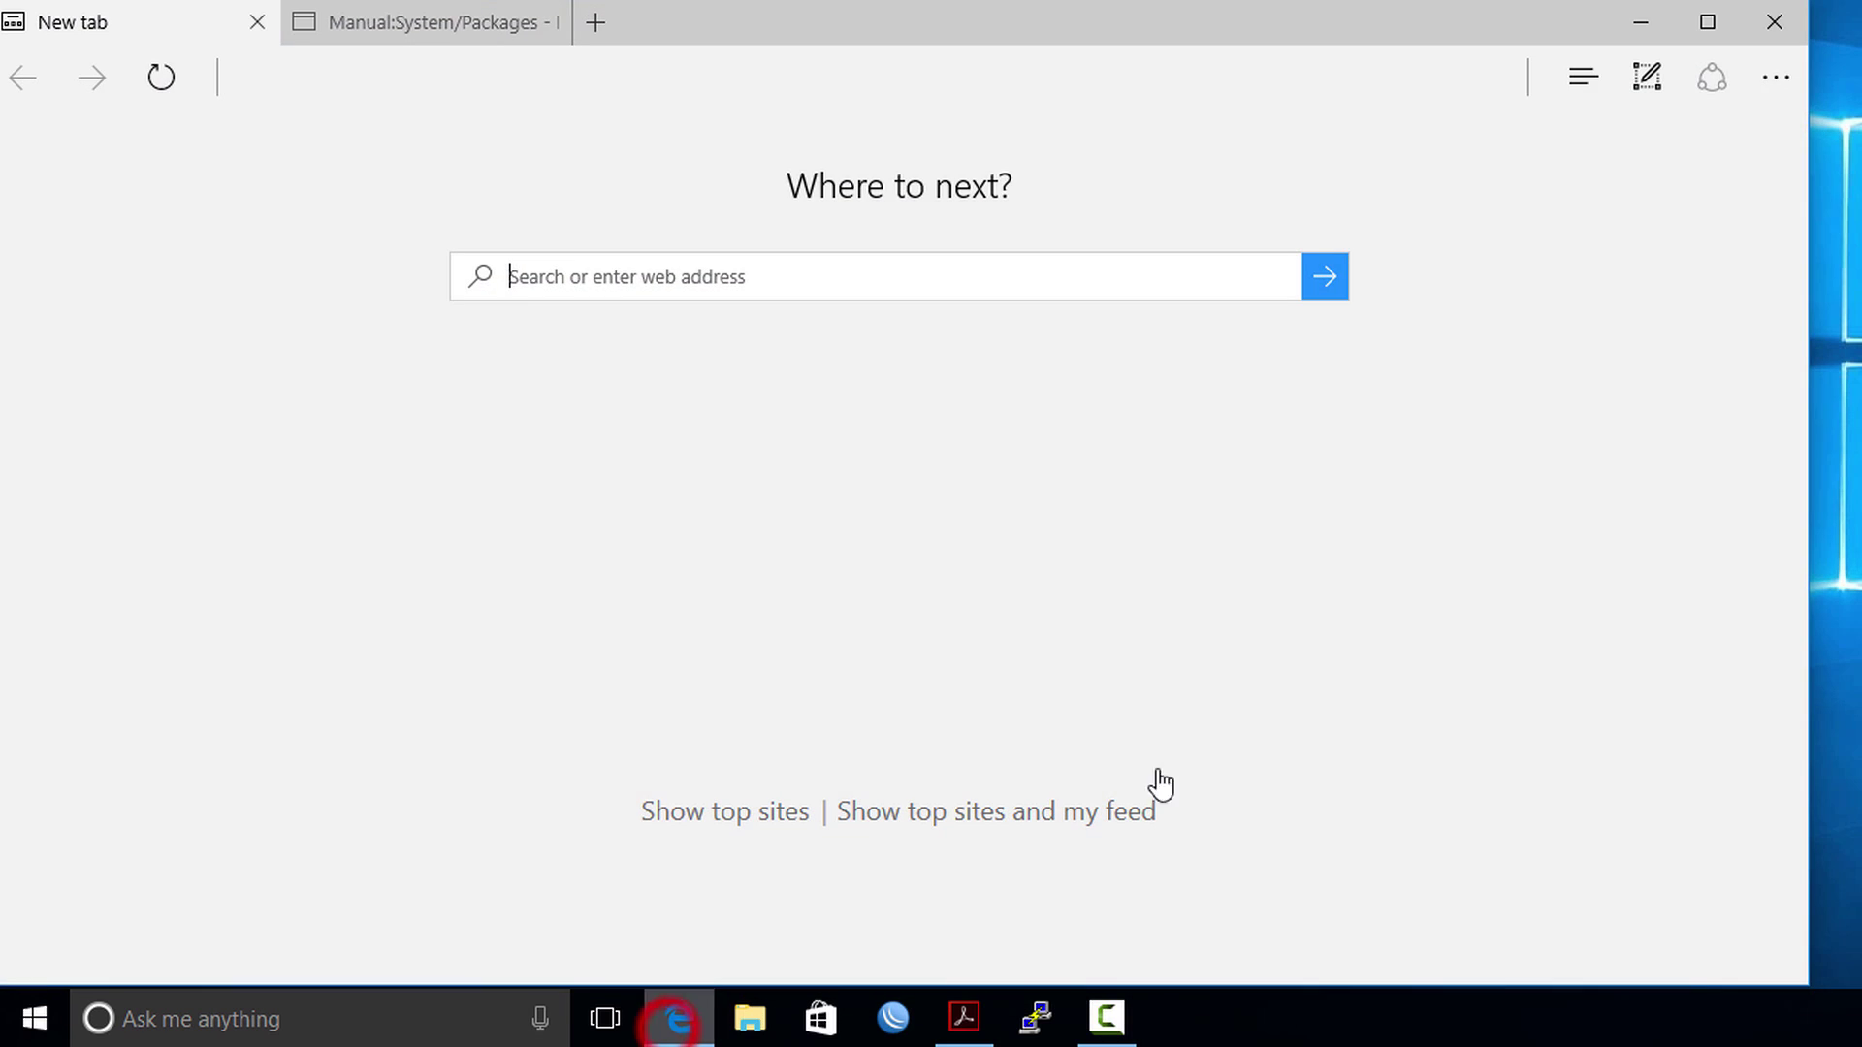
pyautogui.click(591, 279)
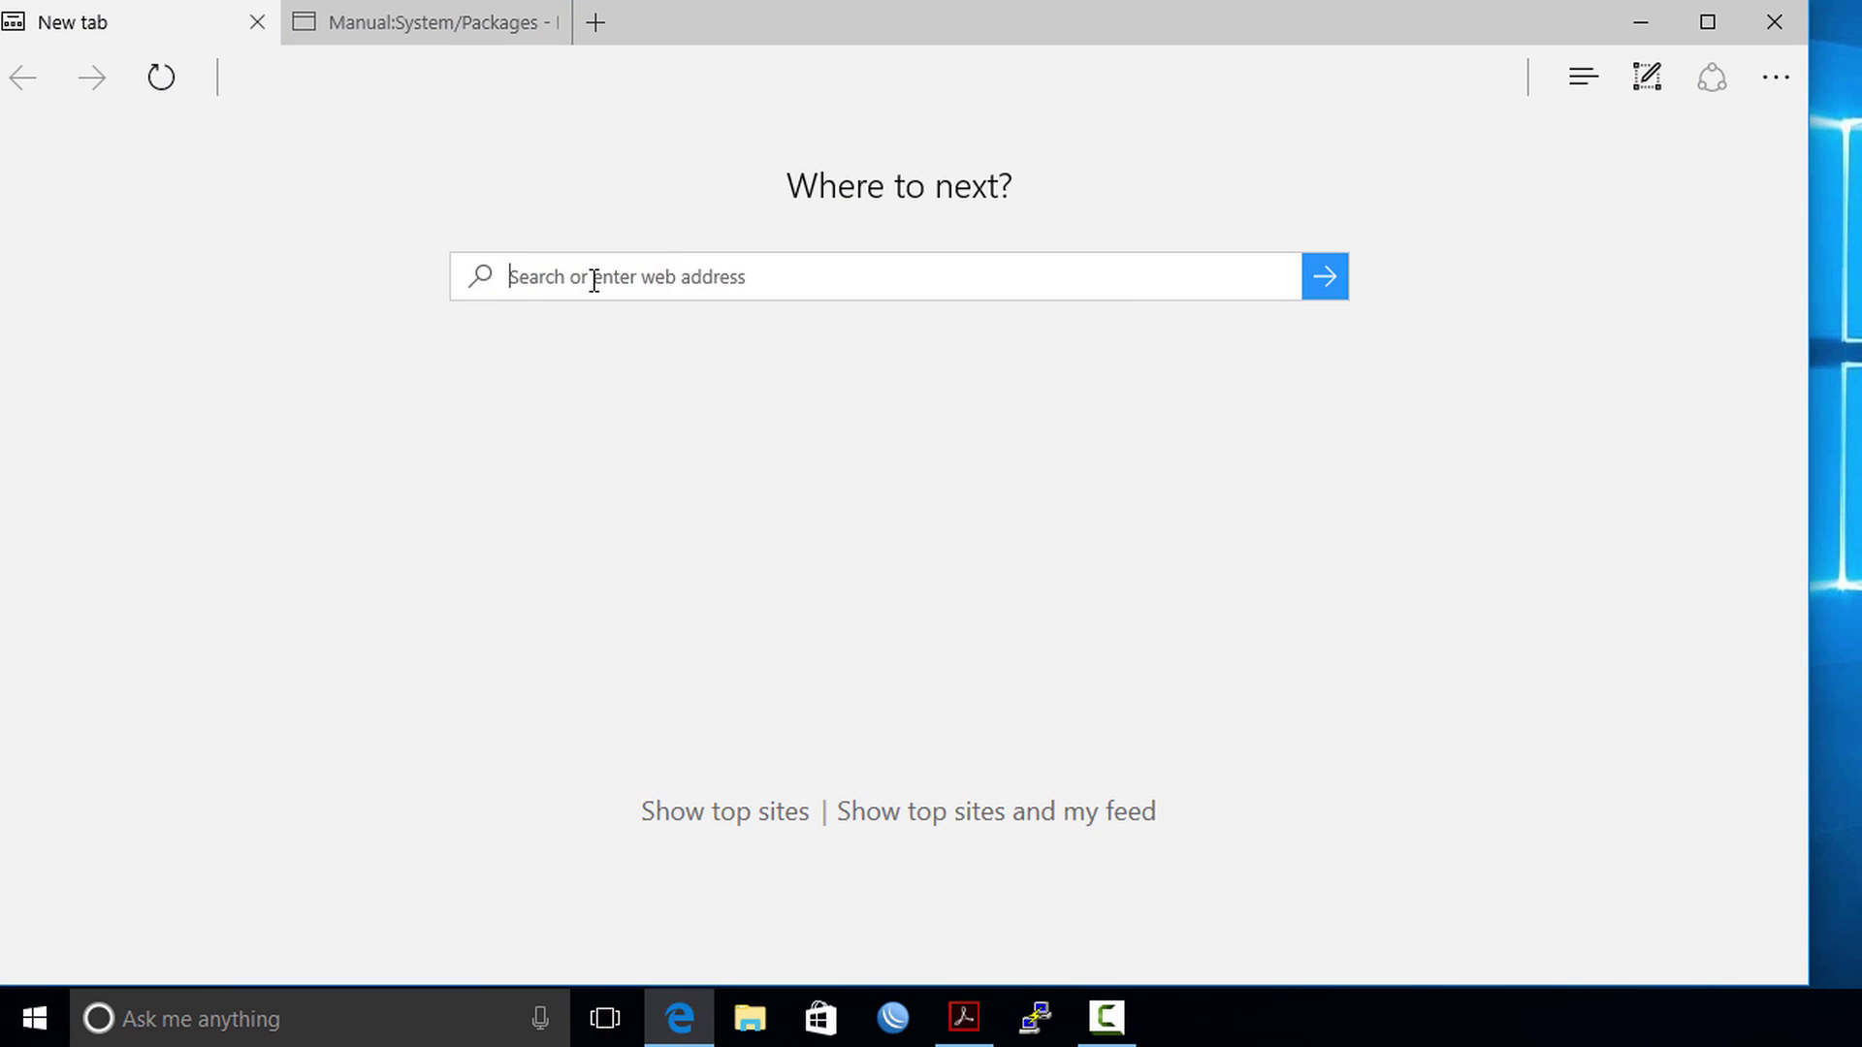
pyautogui.write('mikrotik.com/')
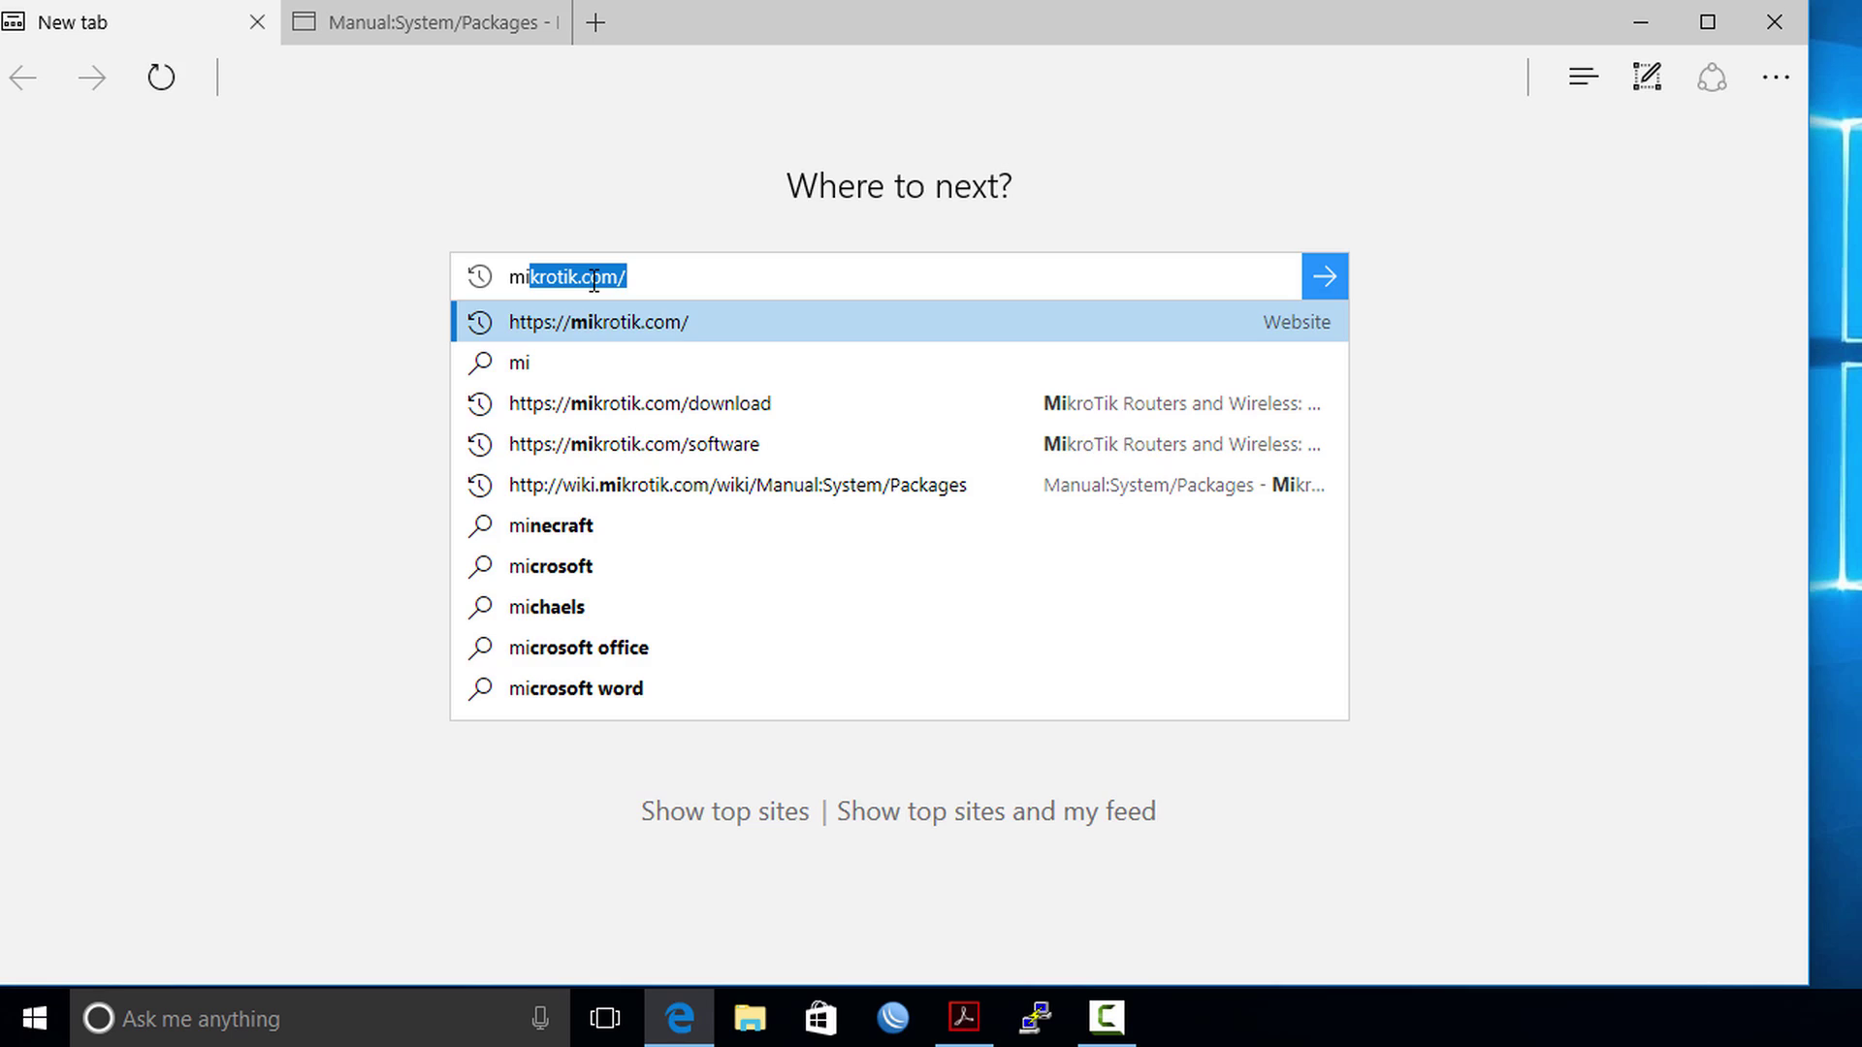
pyautogui.press('Return')
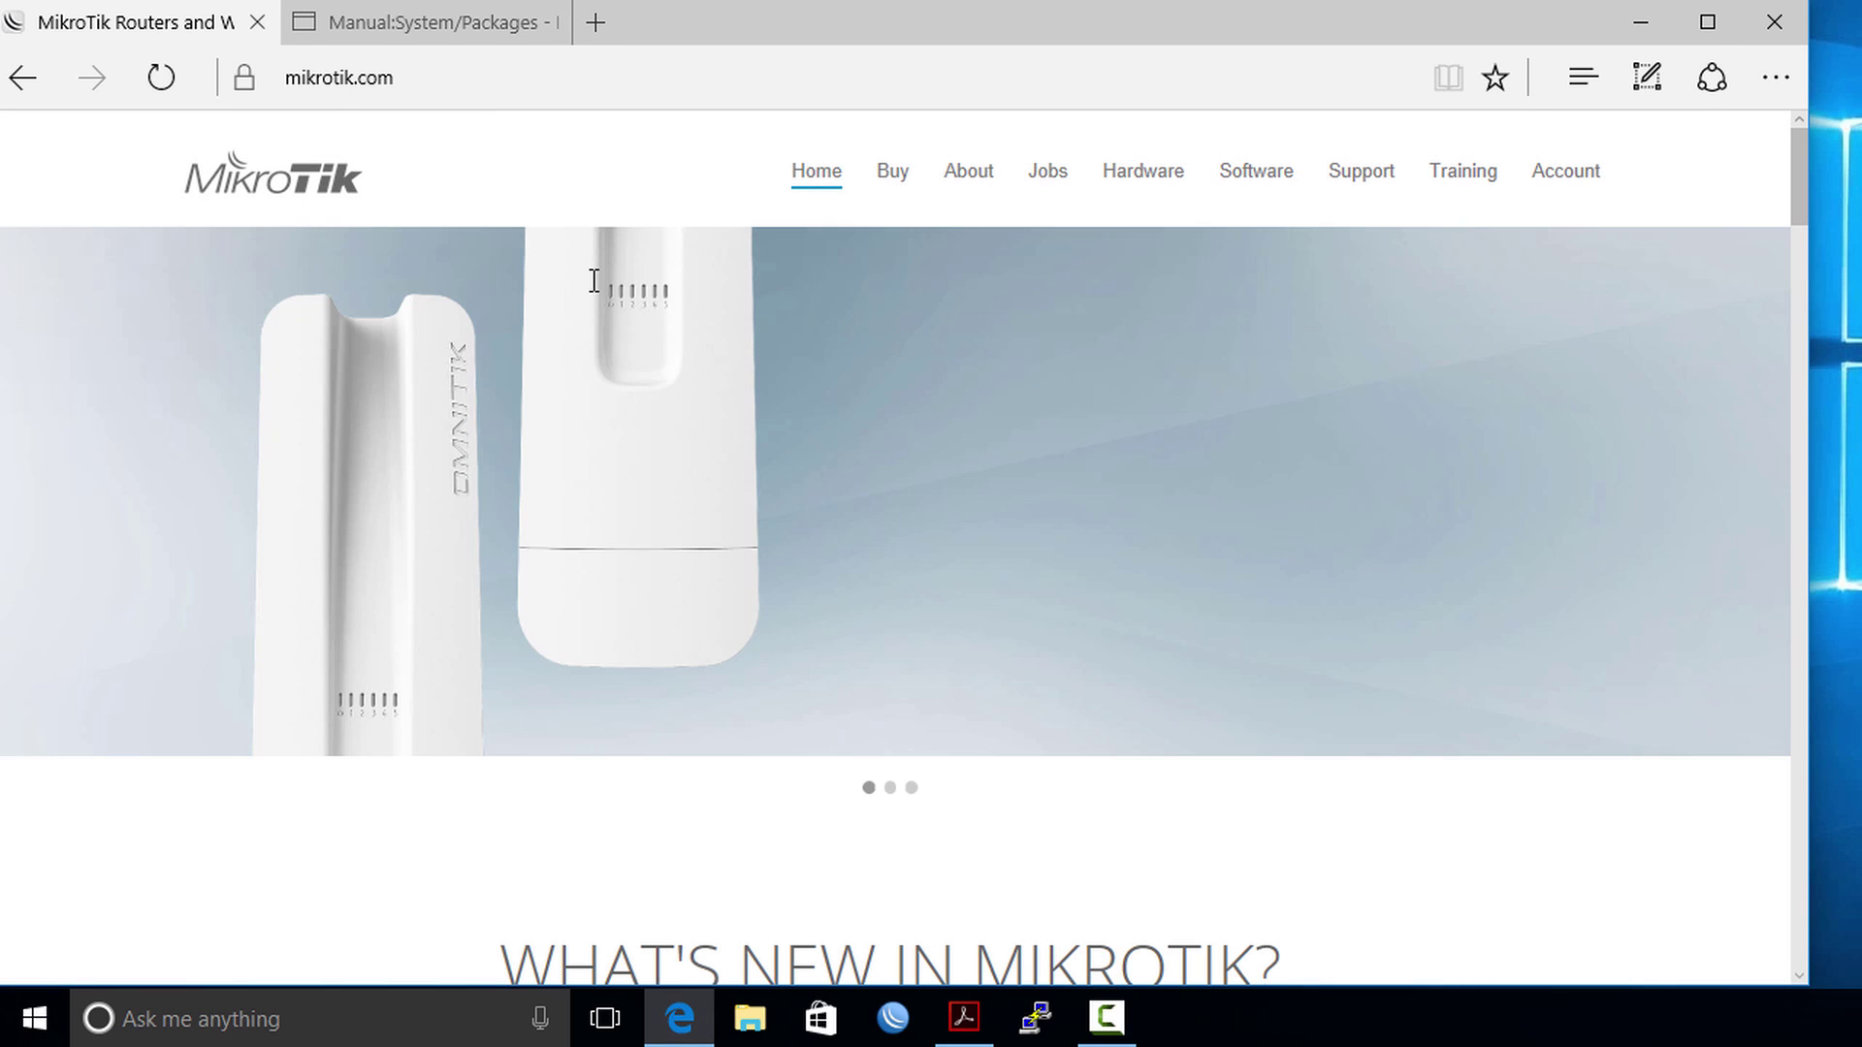
pyautogui.click(1271, 182)
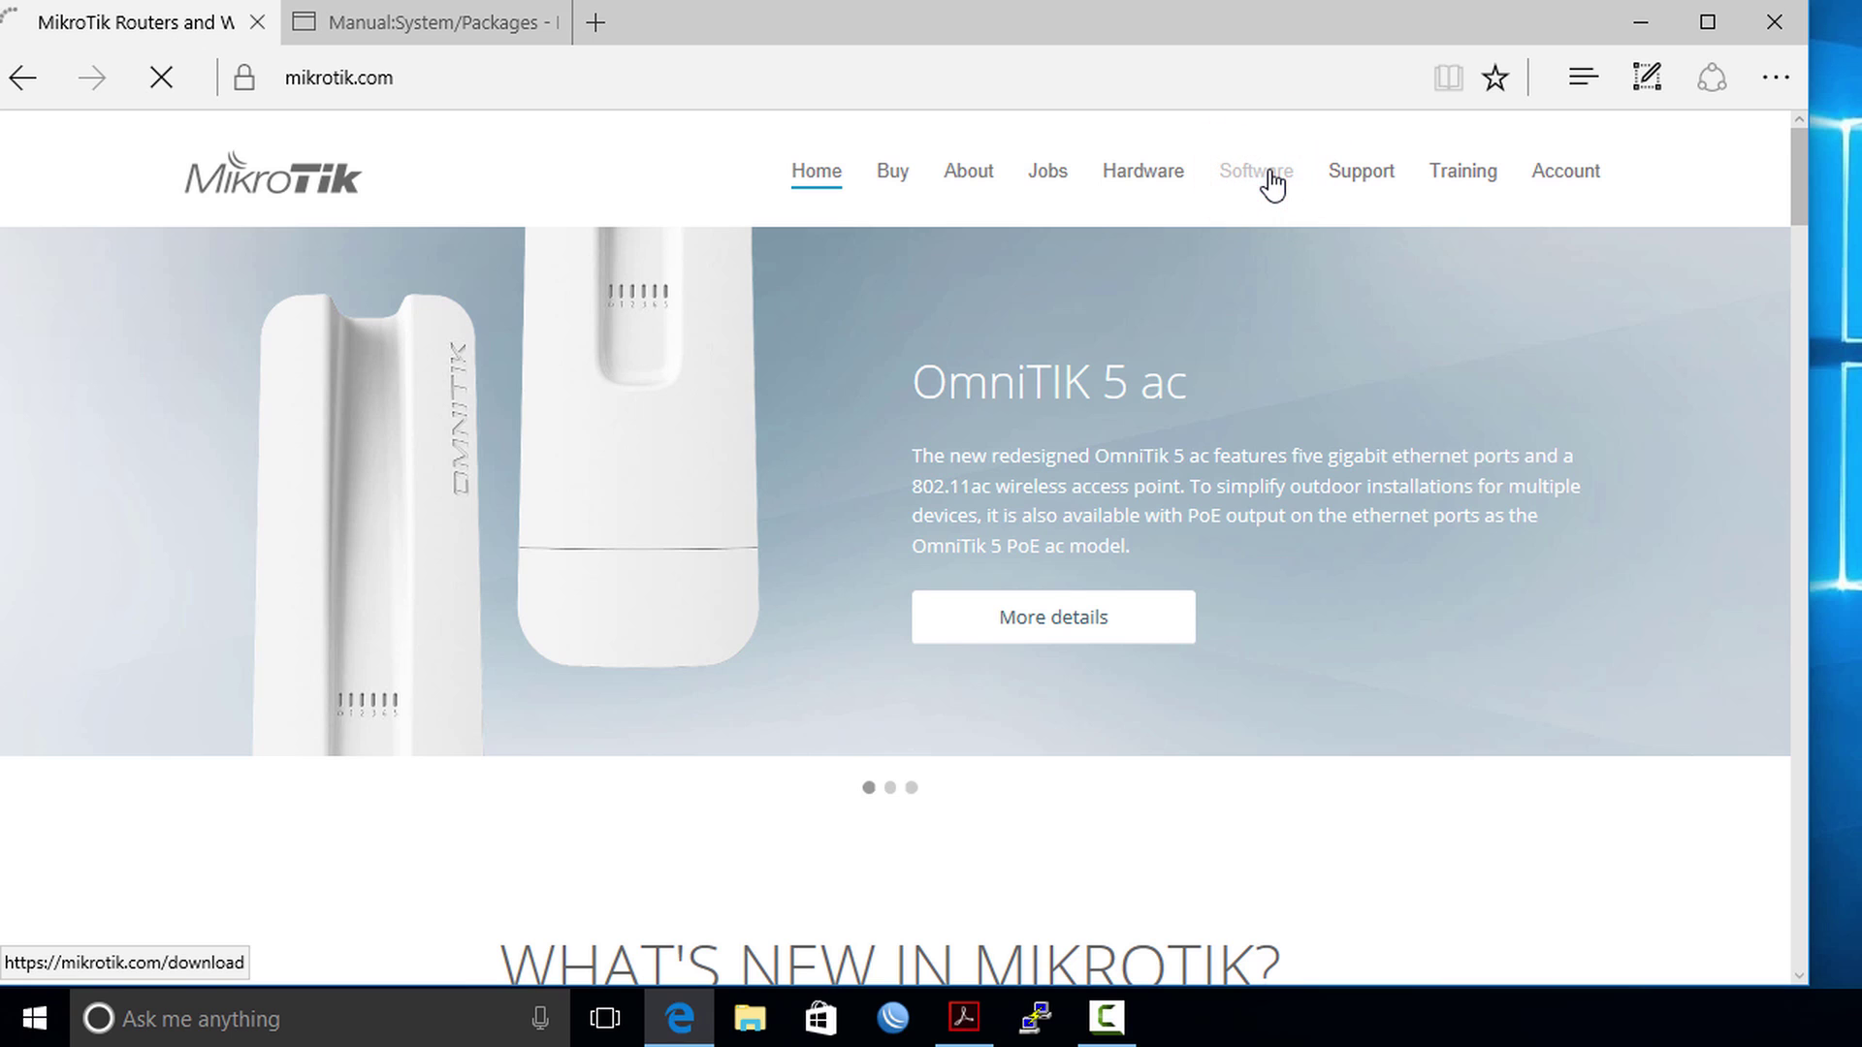
pyautogui.scroll(-5, 615, 507)
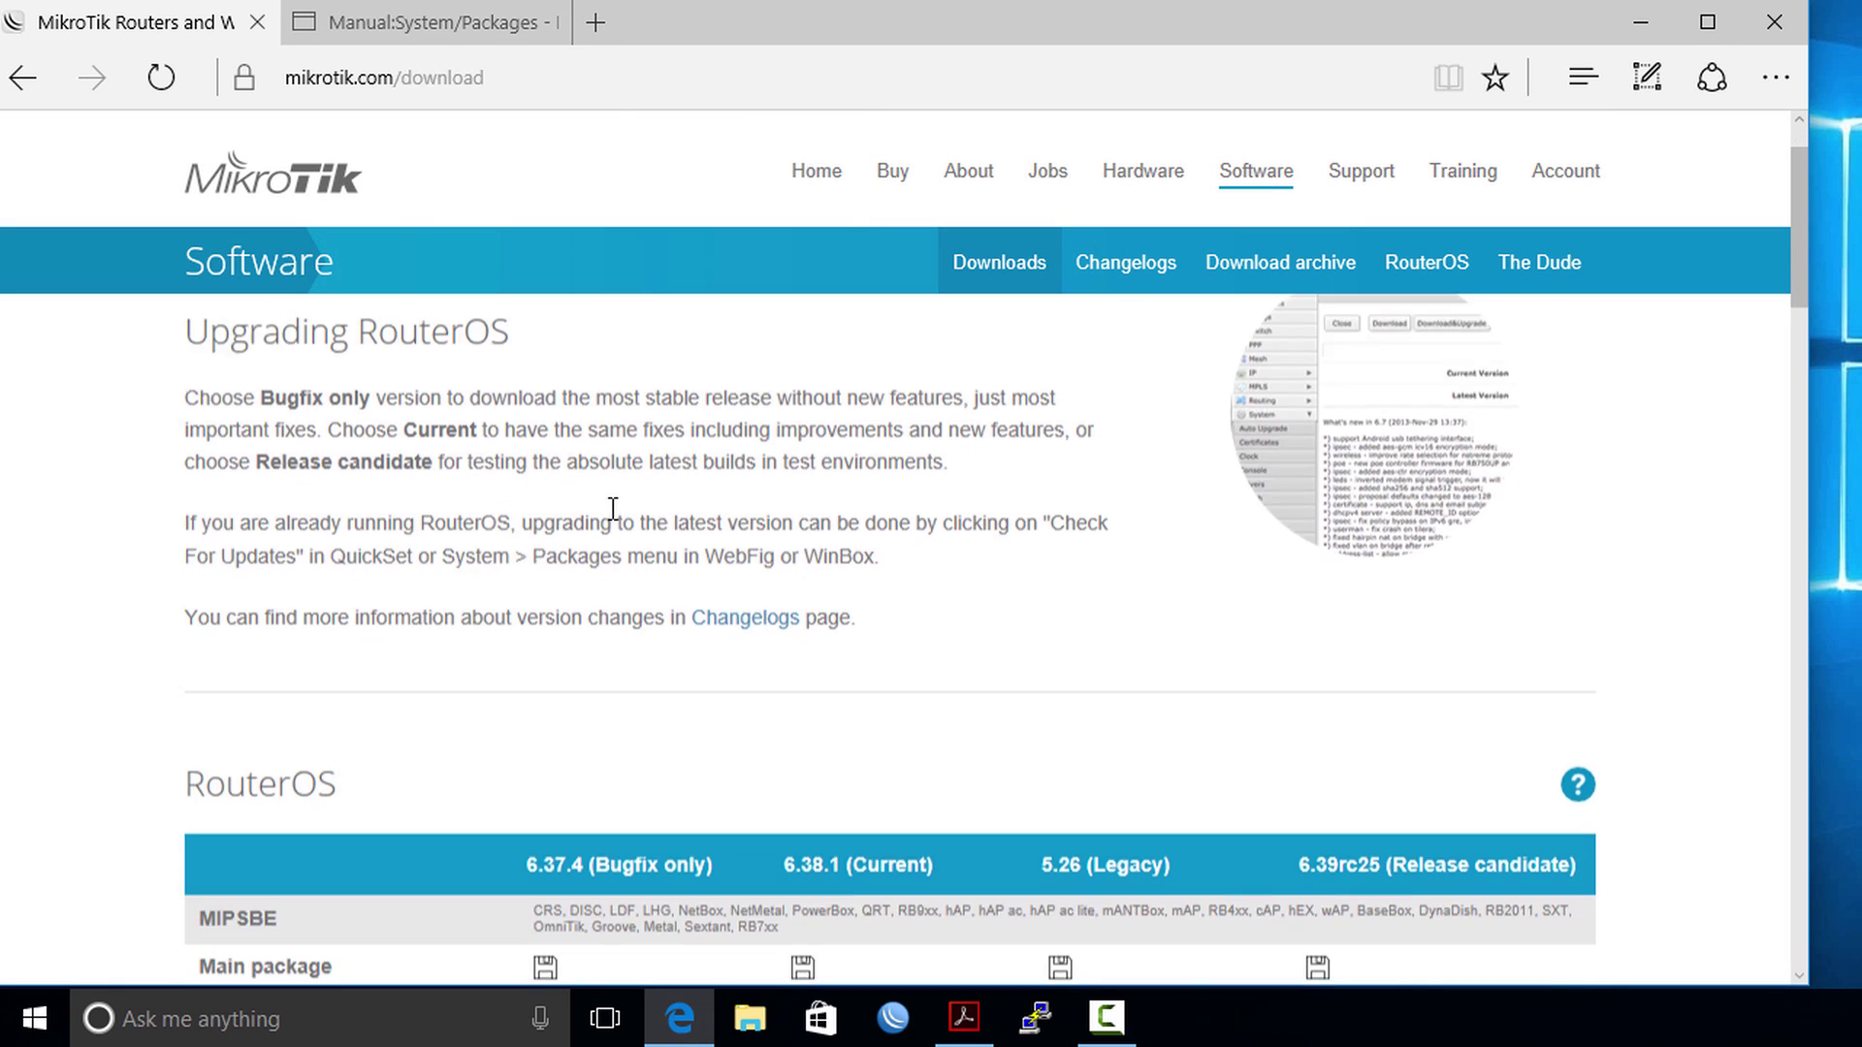
pyautogui.scroll(1, 555, 425)
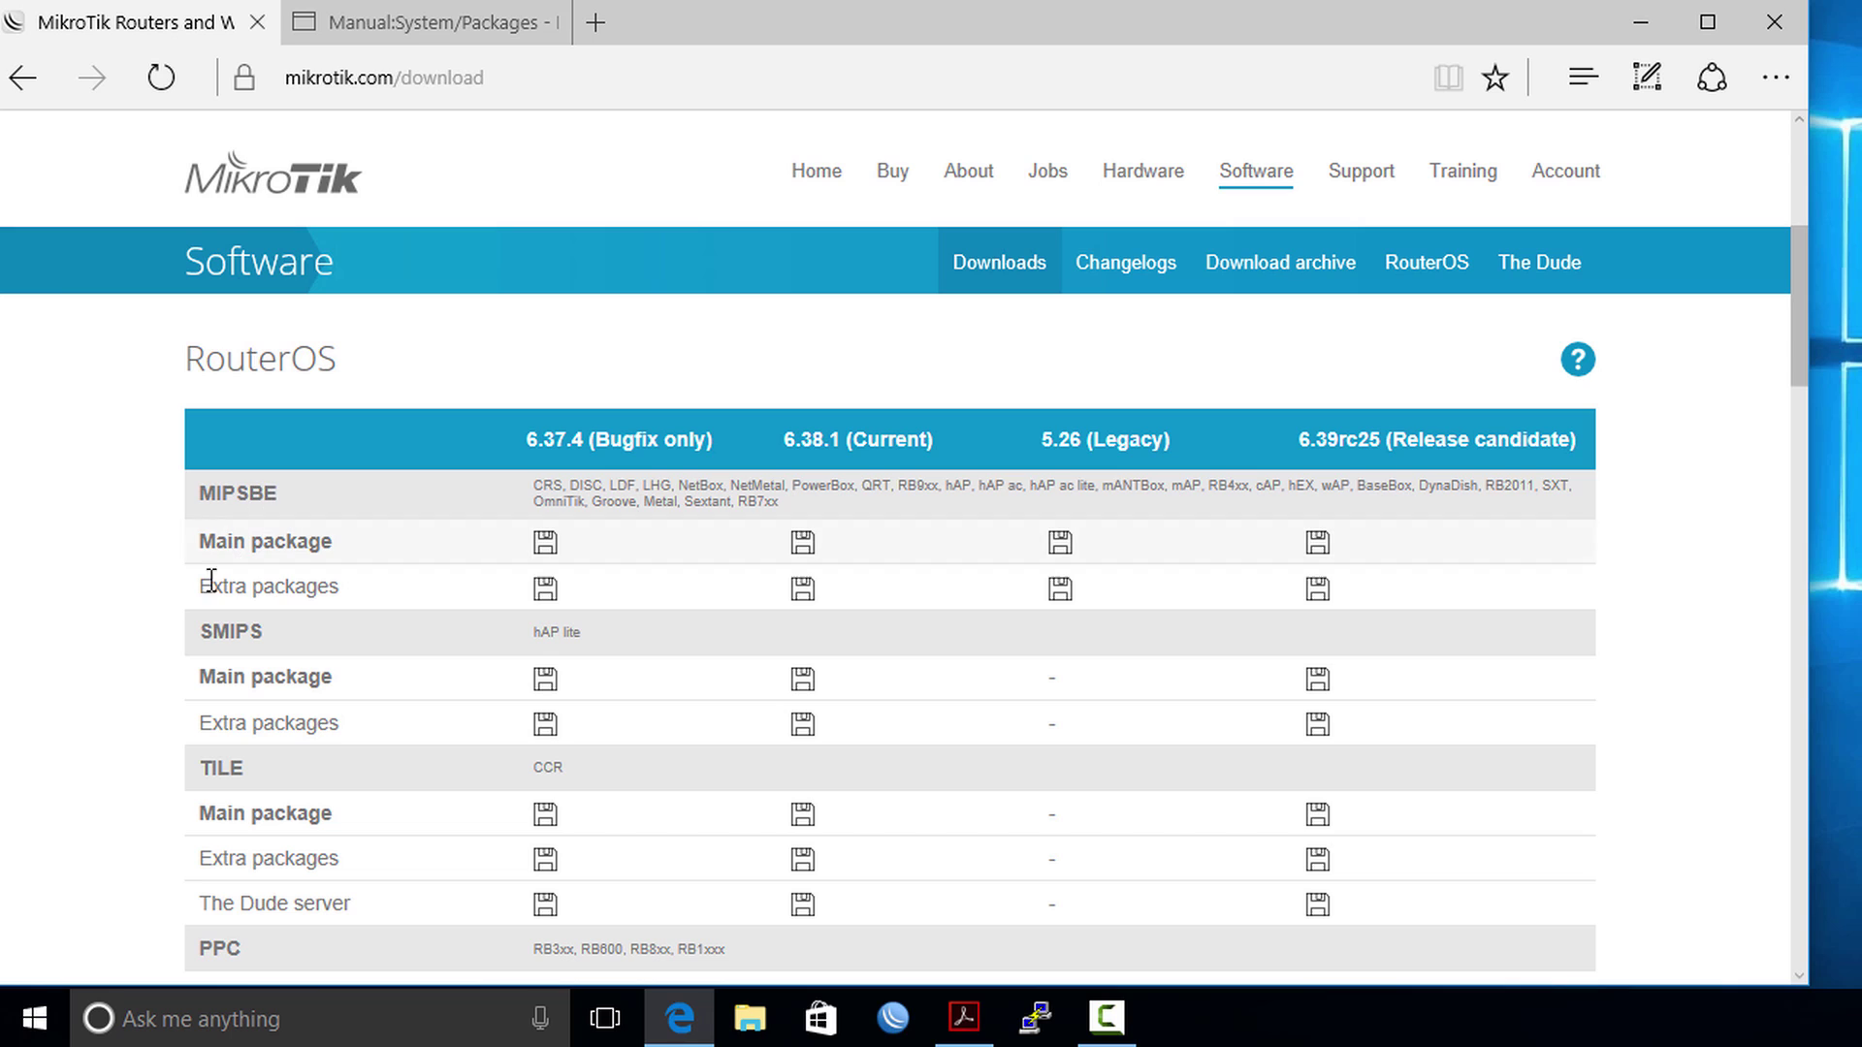
pyautogui.moveTo(200, 496); pyautogui.dragTo(316, 495)
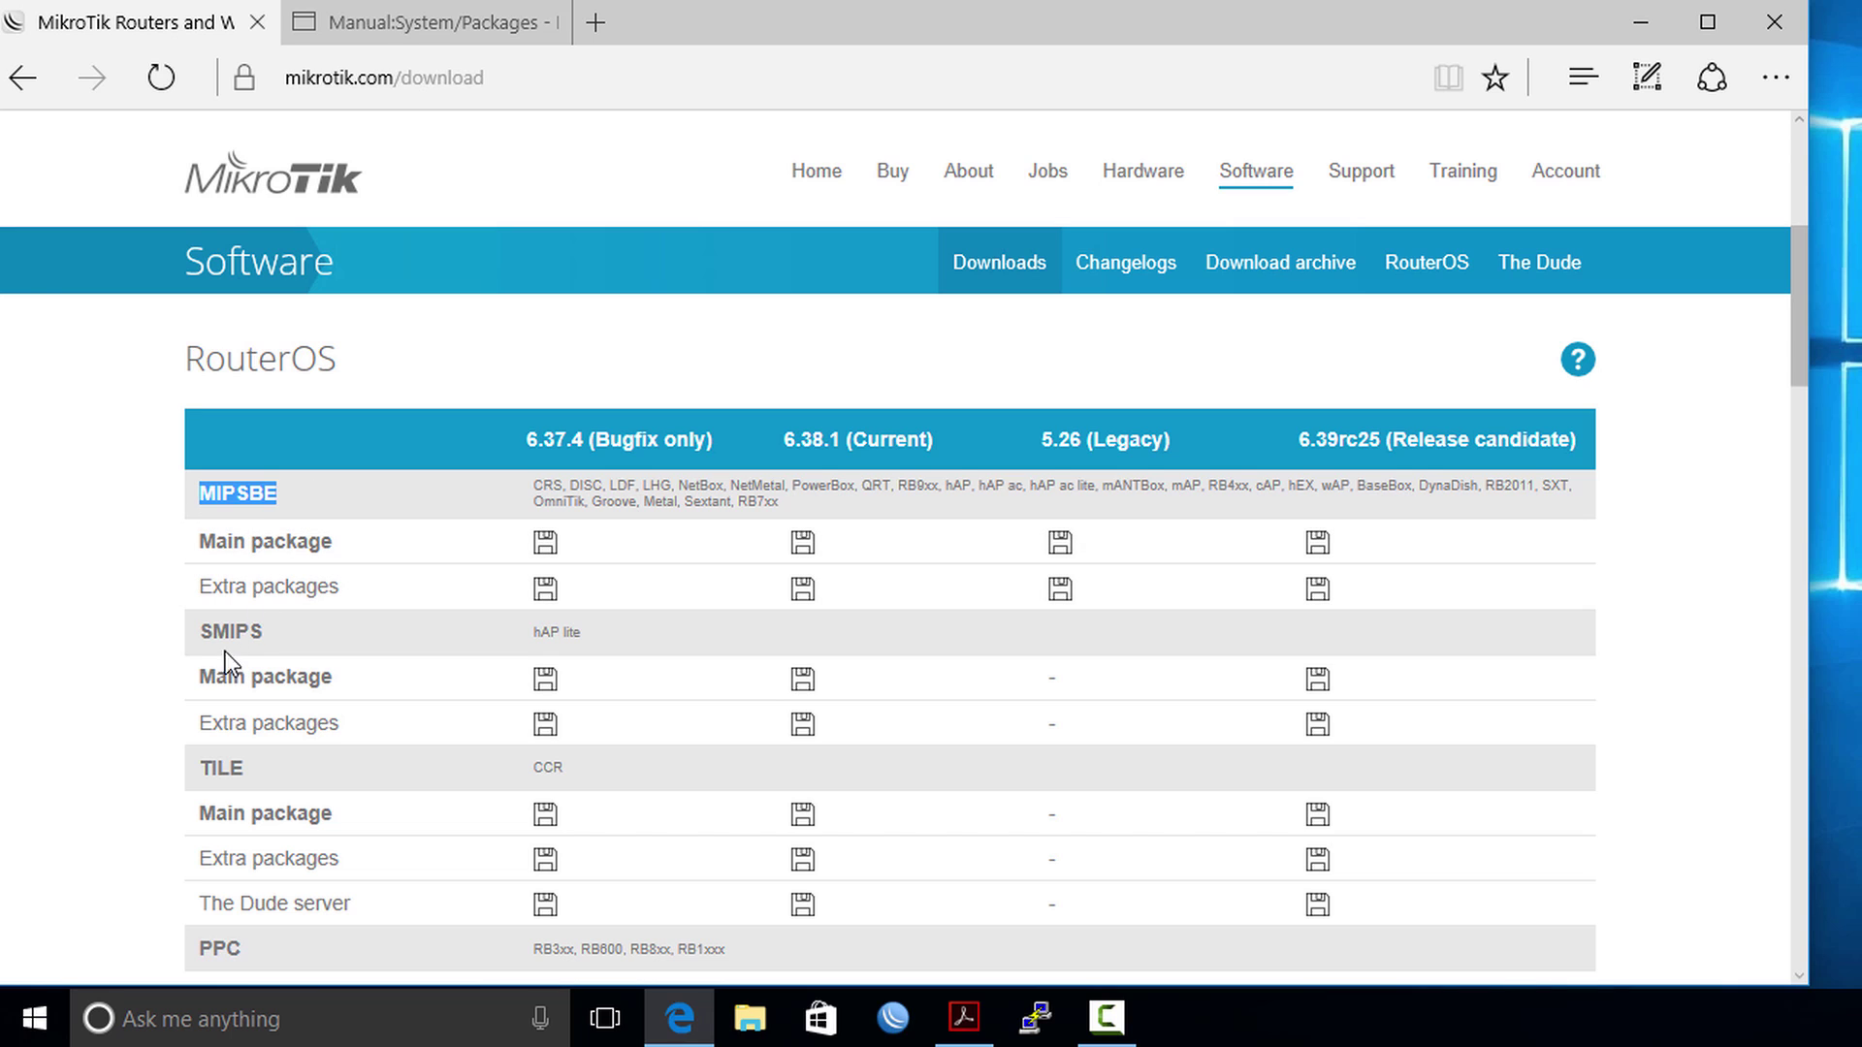
pyautogui.moveTo(200, 631); pyautogui.dragTo(264, 633)
pyautogui.moveTo(200, 768); pyautogui.dragTo(277, 766)
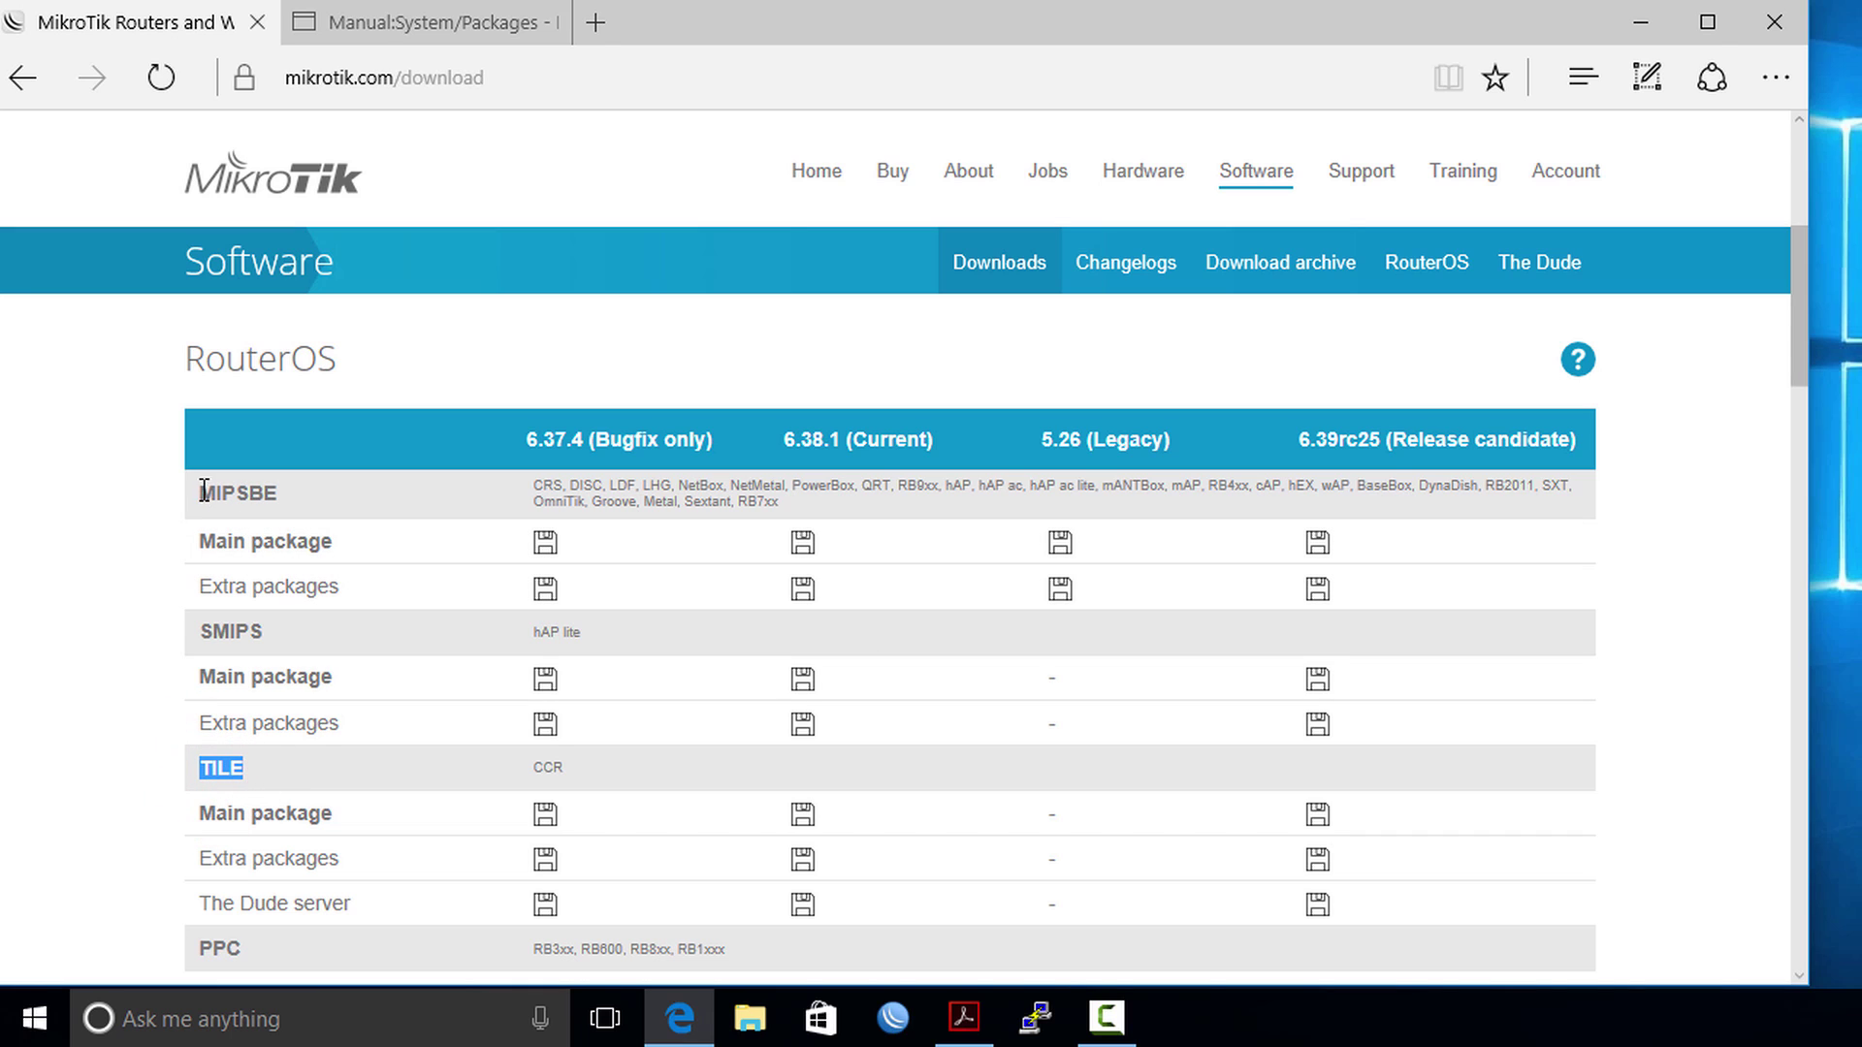
pyautogui.moveTo(196, 491); pyautogui.dragTo(272, 493)
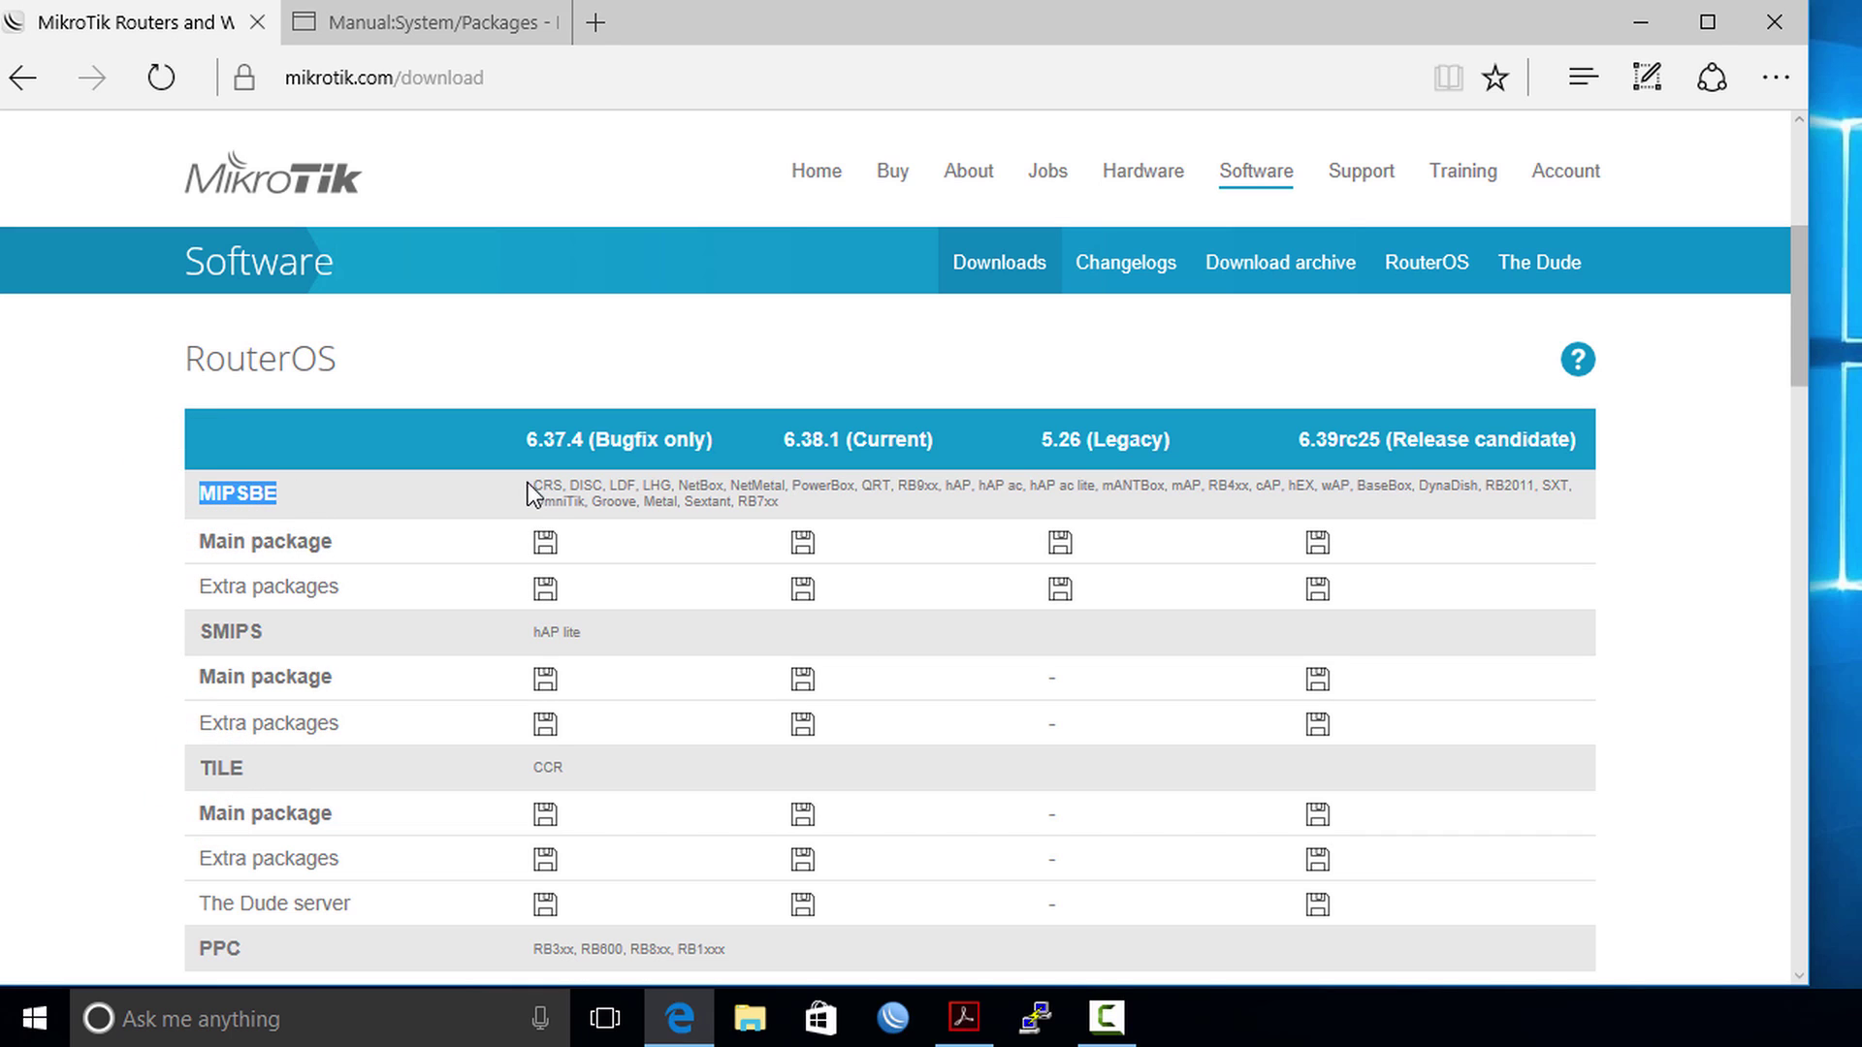
pyautogui.moveTo(532, 485); pyautogui.dragTo(872, 507)
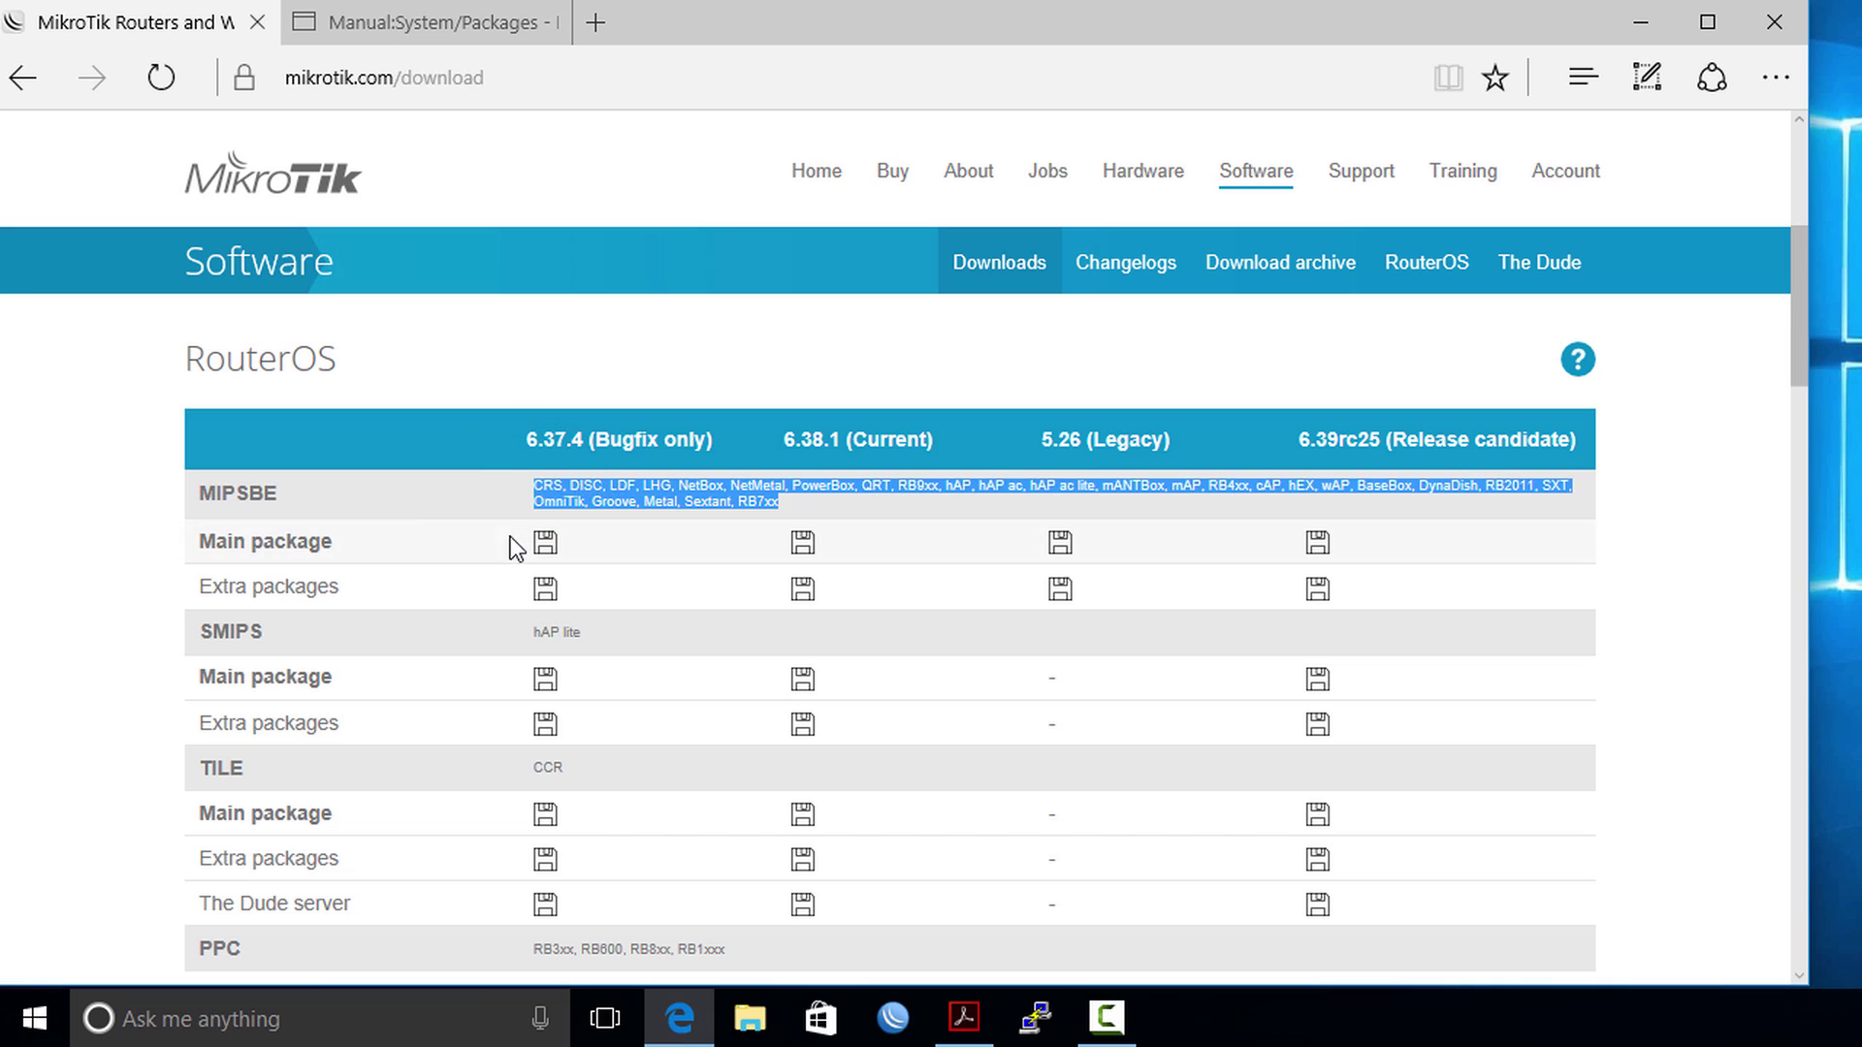
pyautogui.click(405, 486)
pyautogui.moveTo(784, 439); pyautogui.dragTo(954, 444)
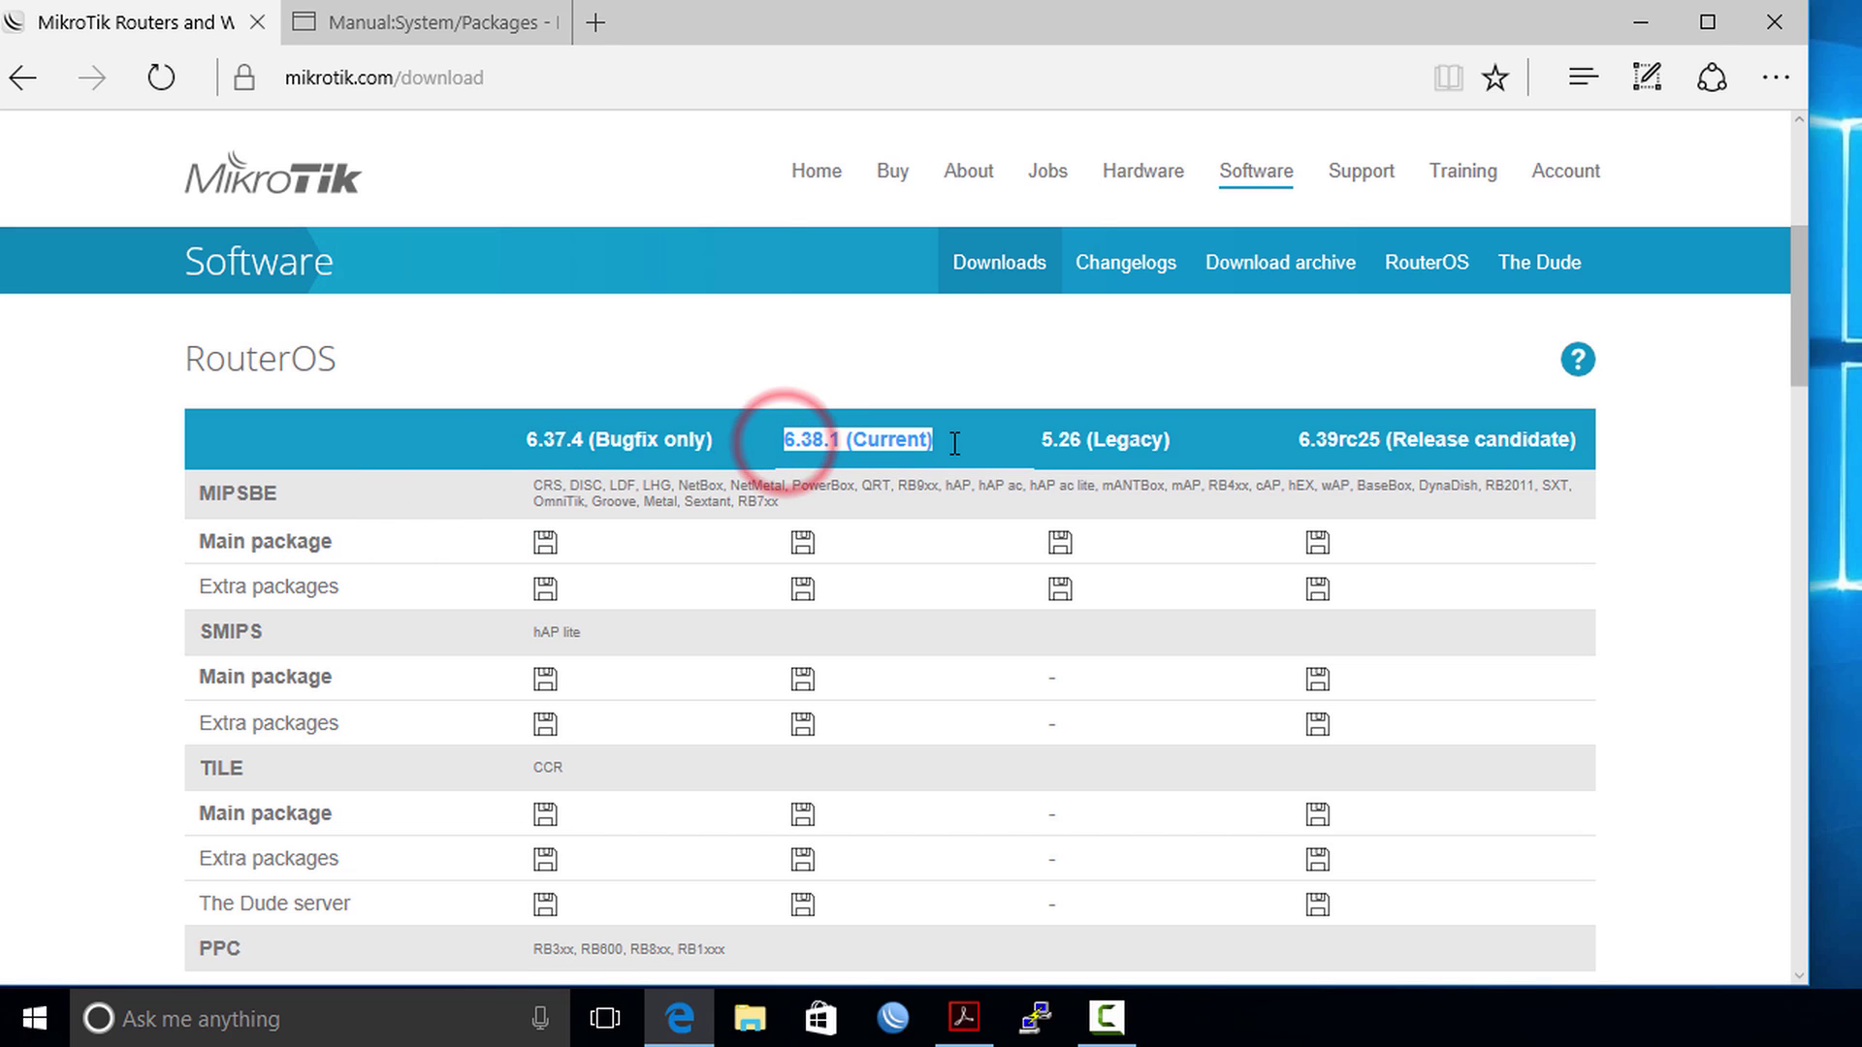
# Step: Save the 6.38.1 MIPSBE extra packages archive to the desktop, then minimize Edge
pyautogui.click(803, 592)
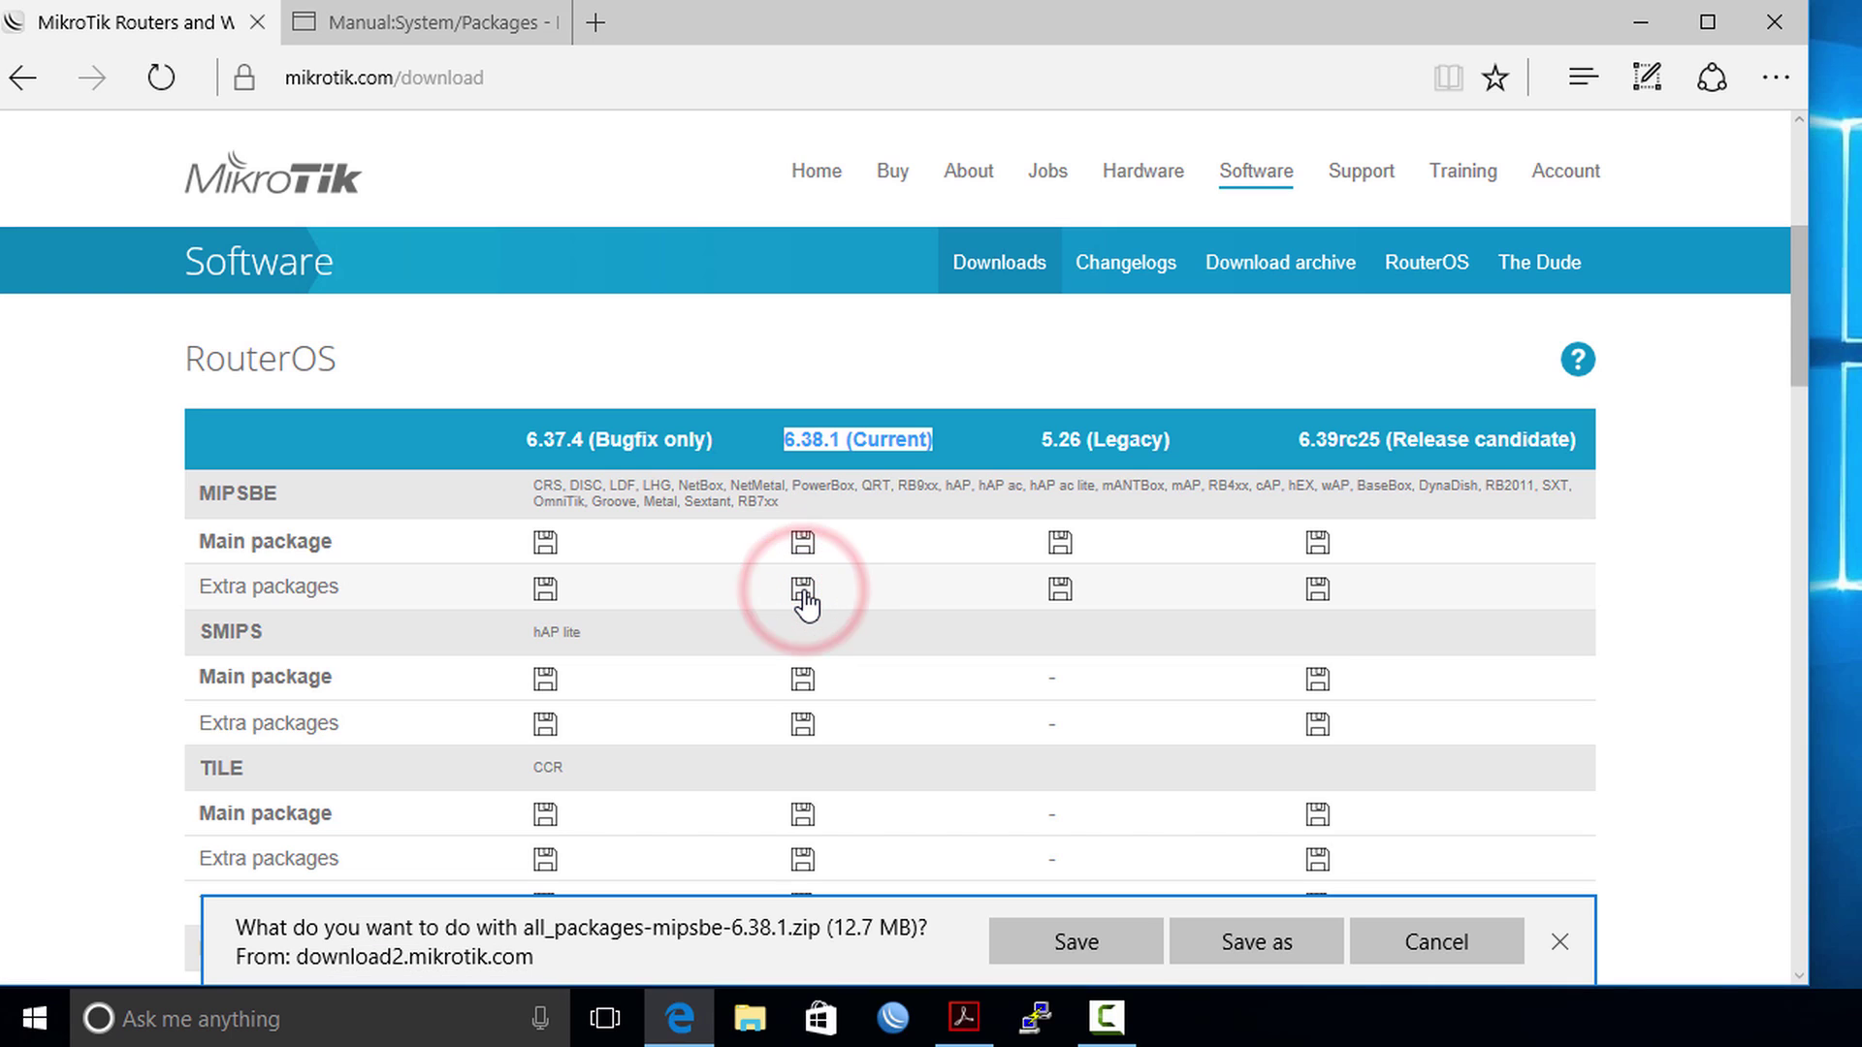
pyautogui.click(1259, 944)
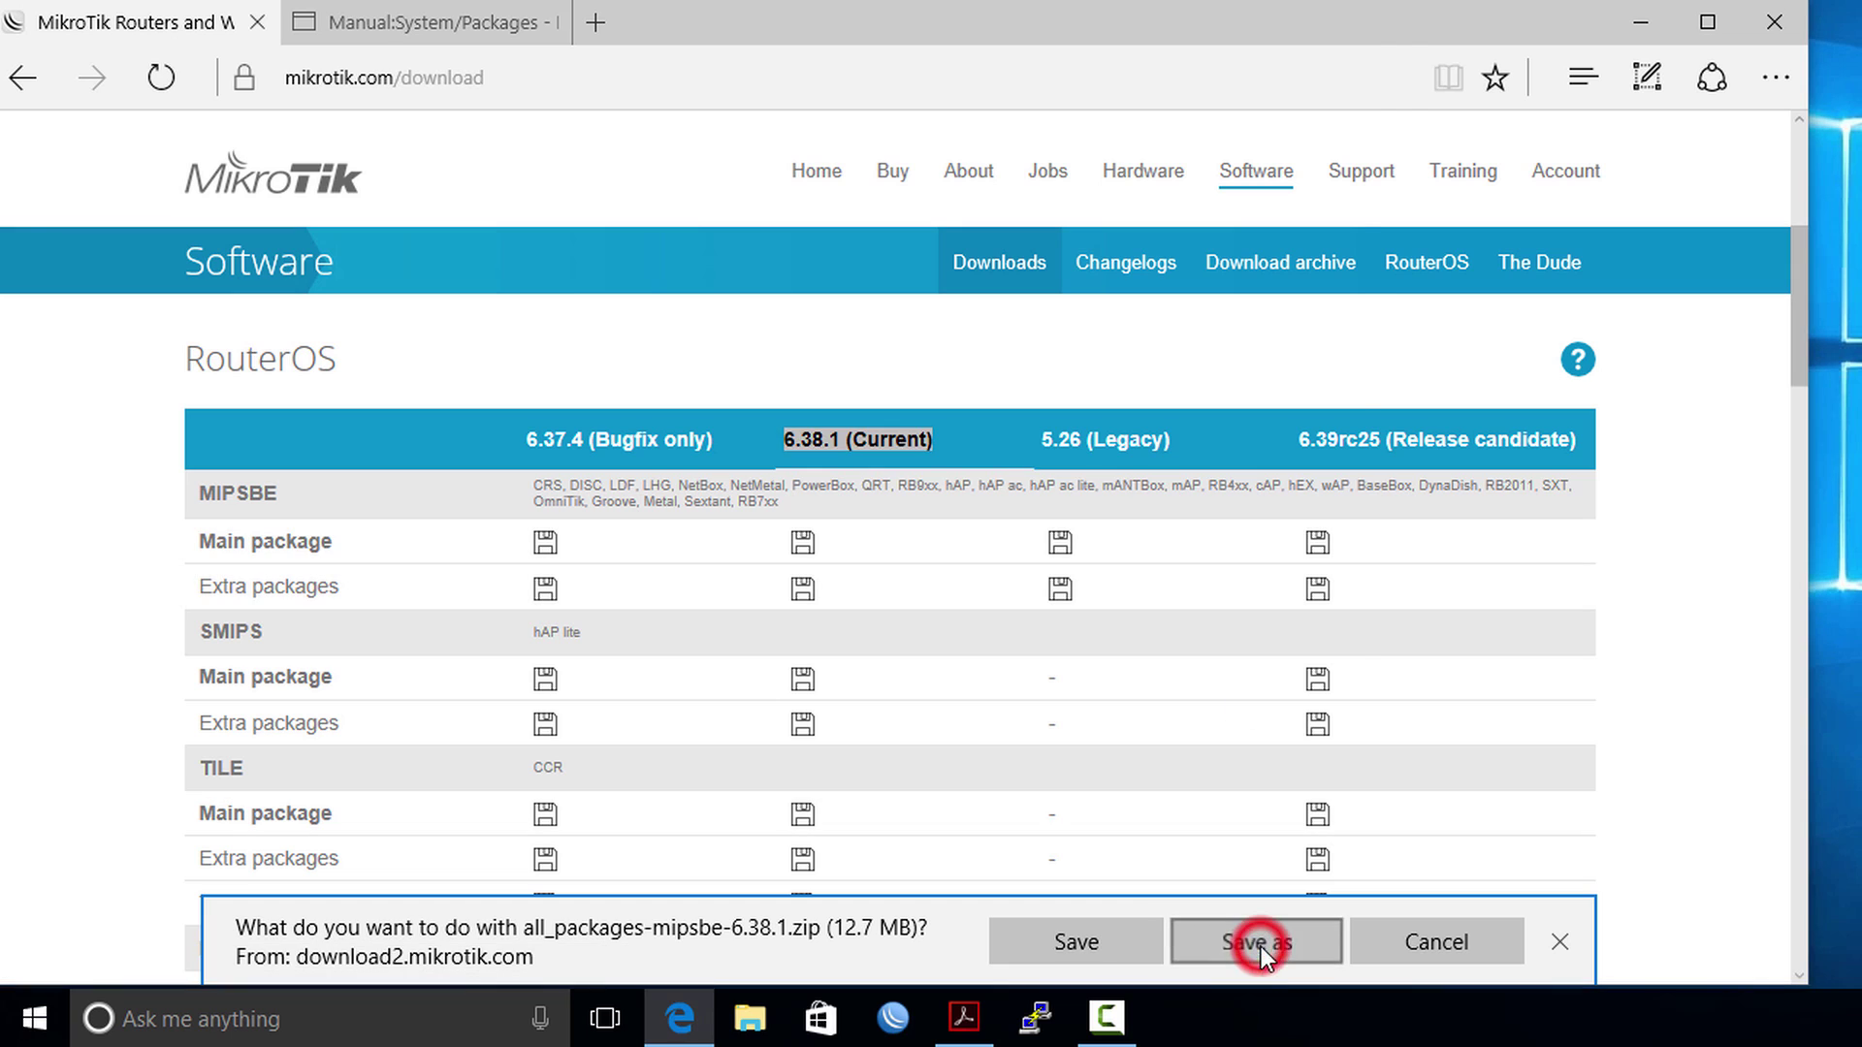
pyautogui.click(1156, 737)
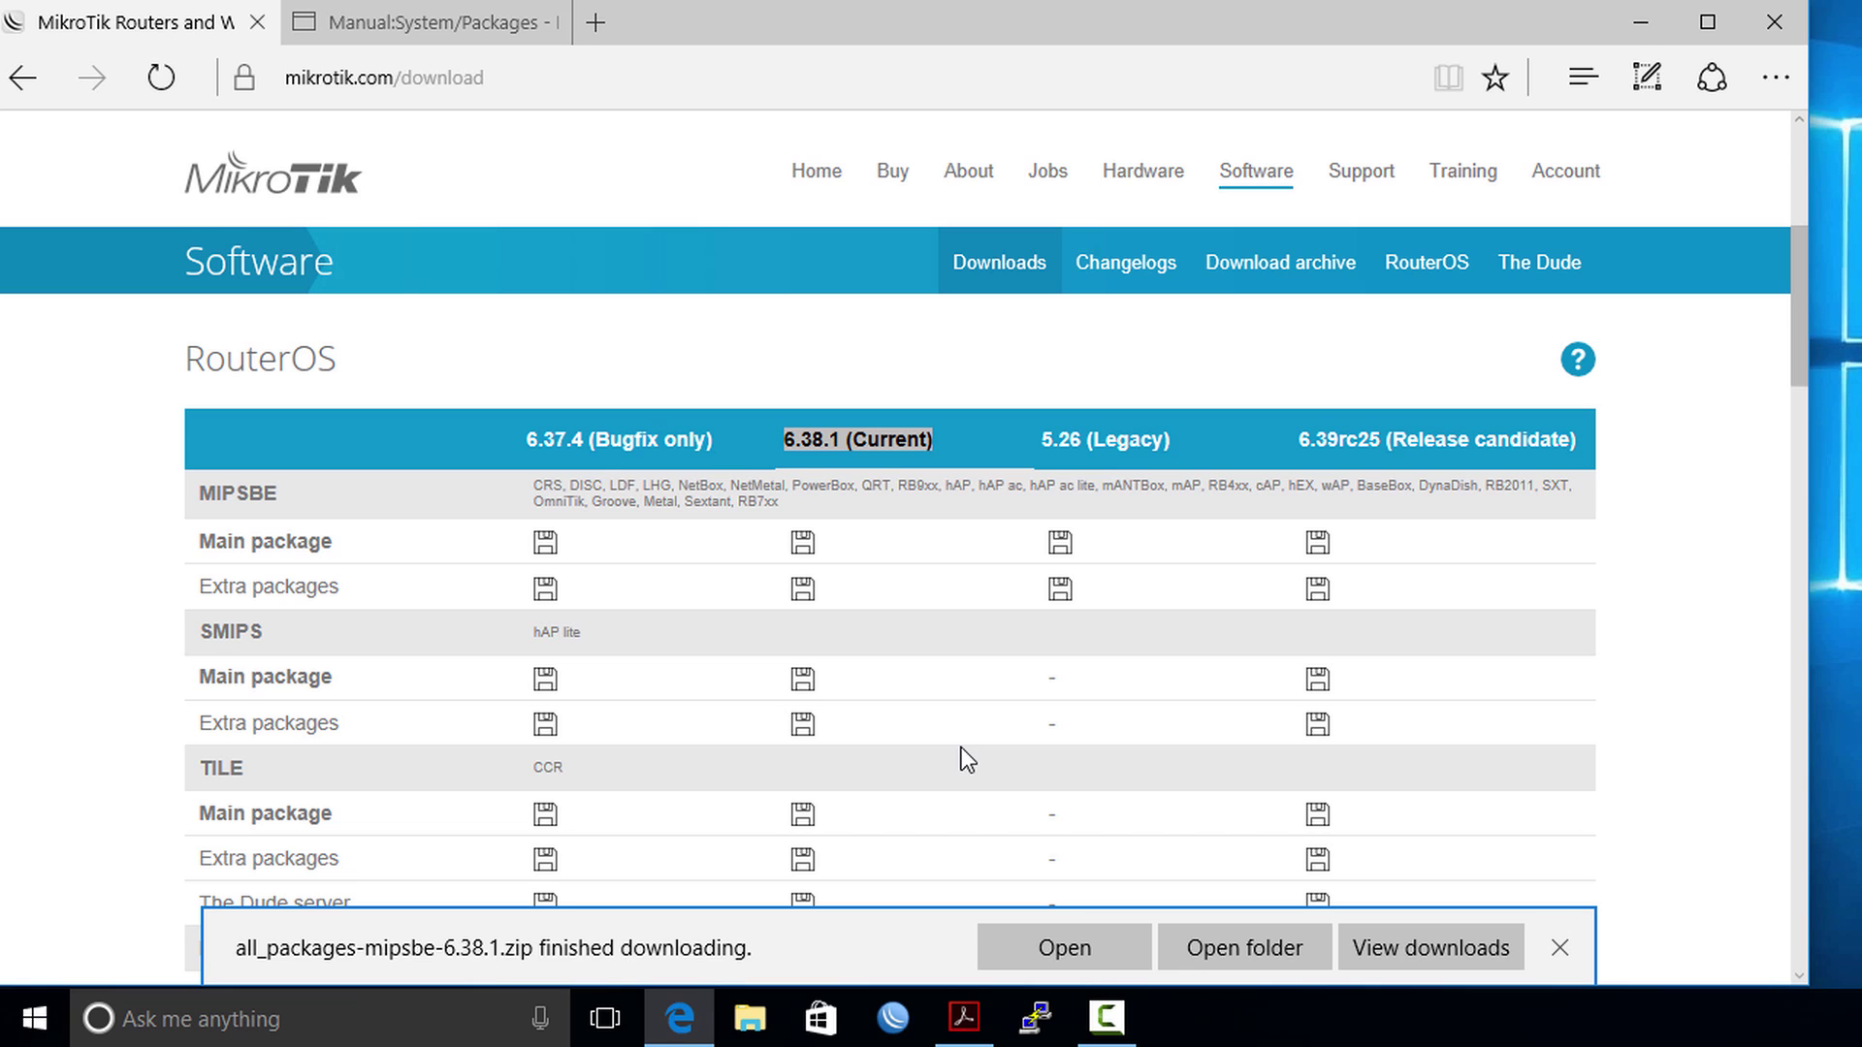
pyautogui.click(1644, 25)
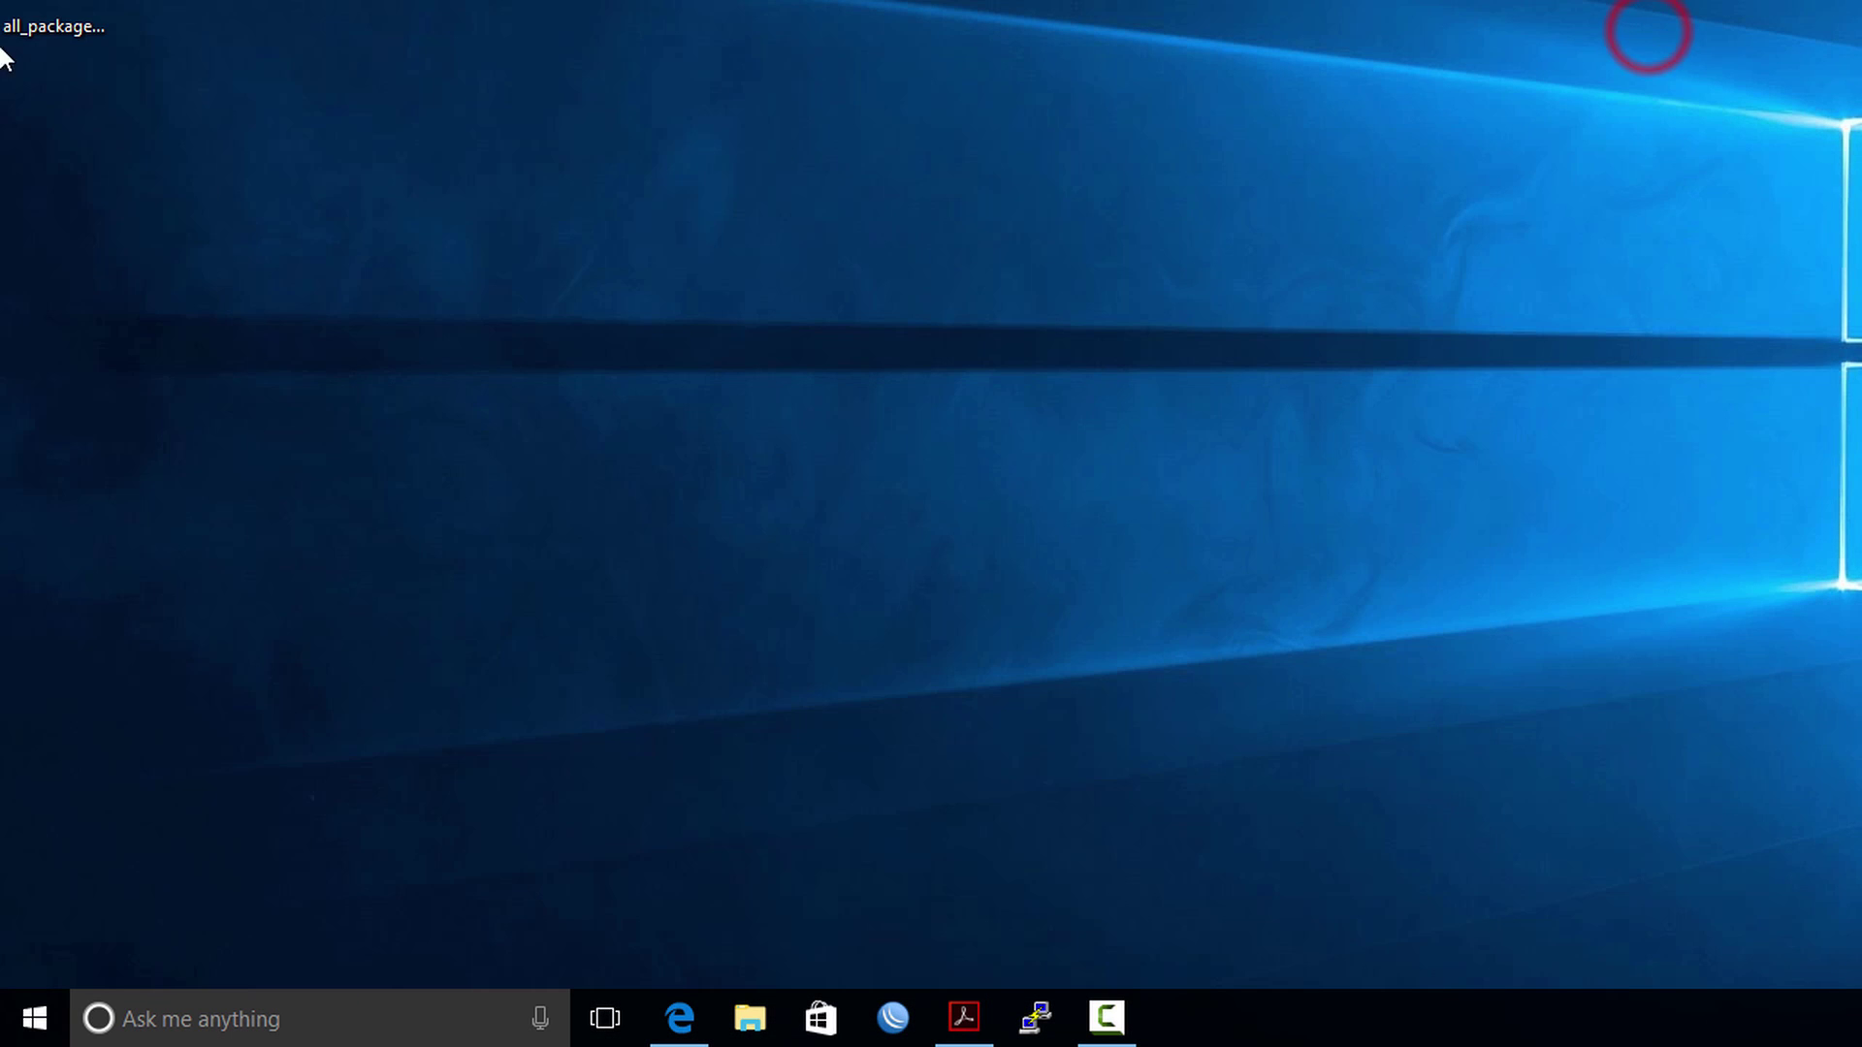
# Step: Extract all_packages-mipsbe-6.38.1.zip into its own folder on the desktop and open it
pyautogui.moveTo(53, 26); pyautogui.dragTo(815, 466)
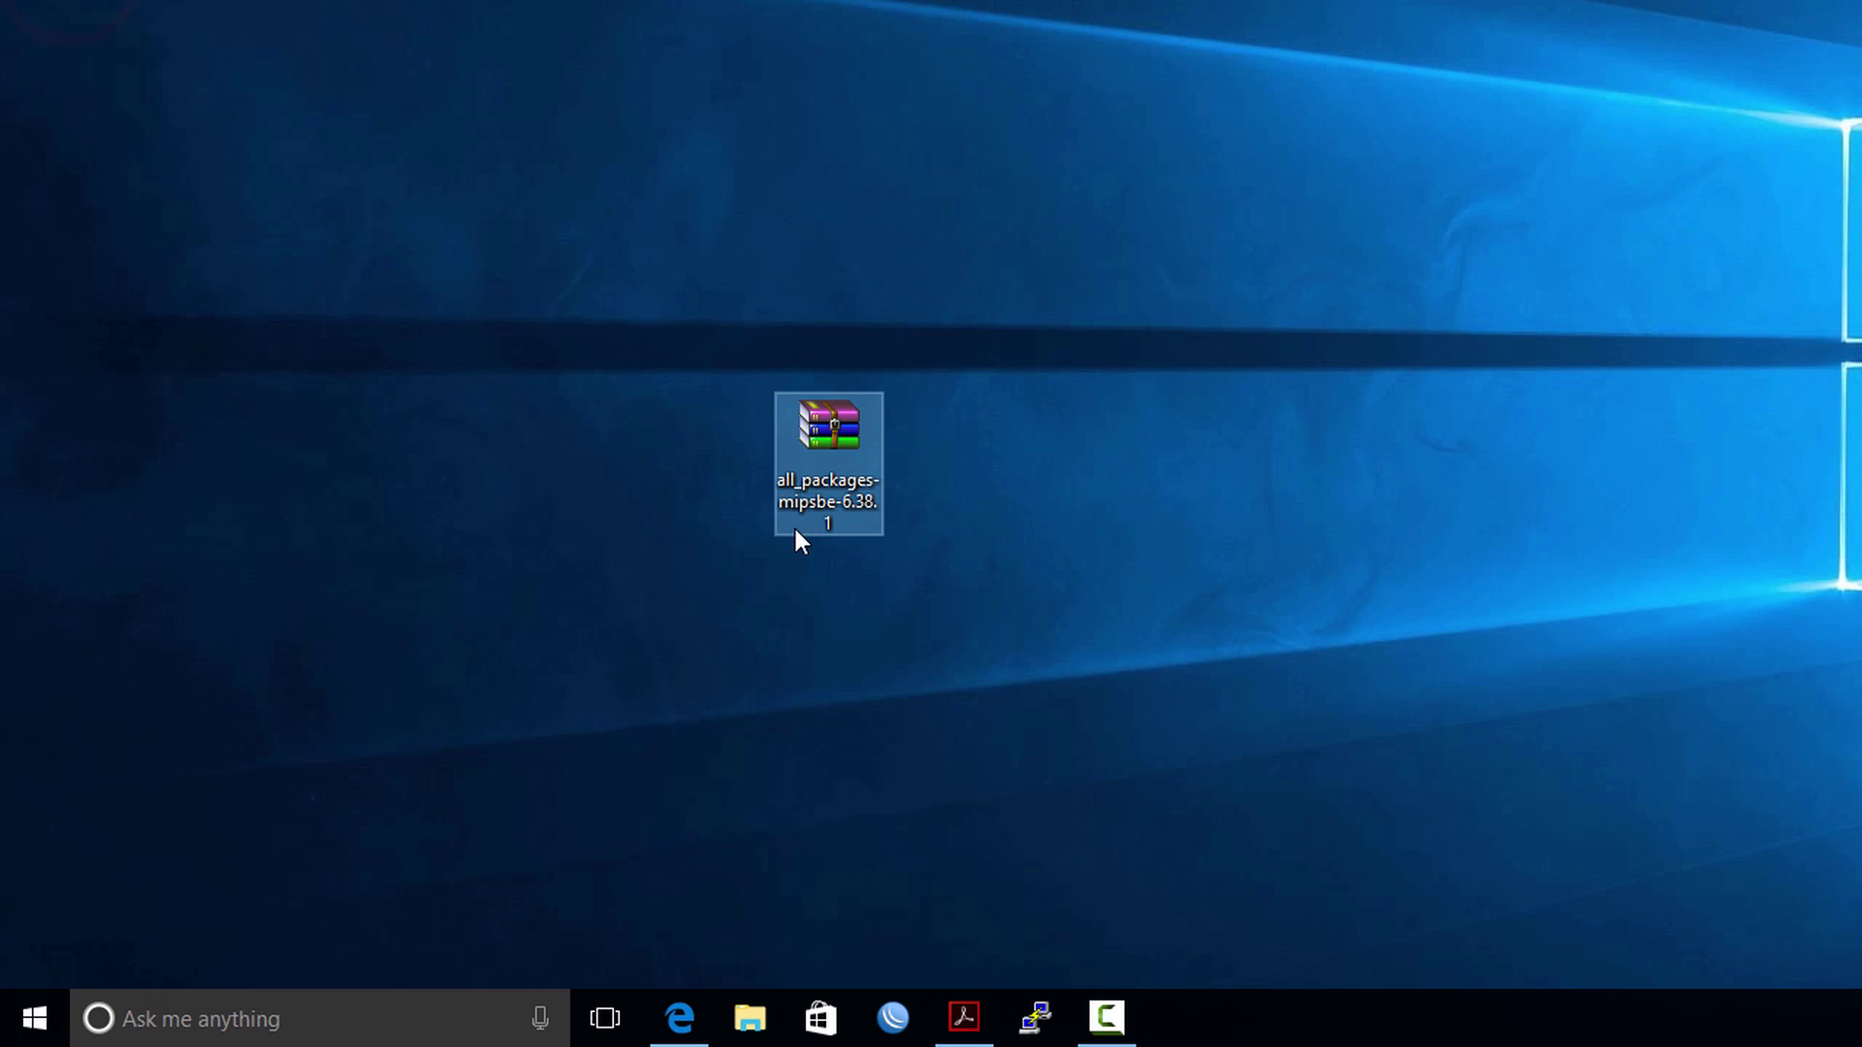
pyautogui.rightClick(819, 438)
pyautogui.click(818, 434)
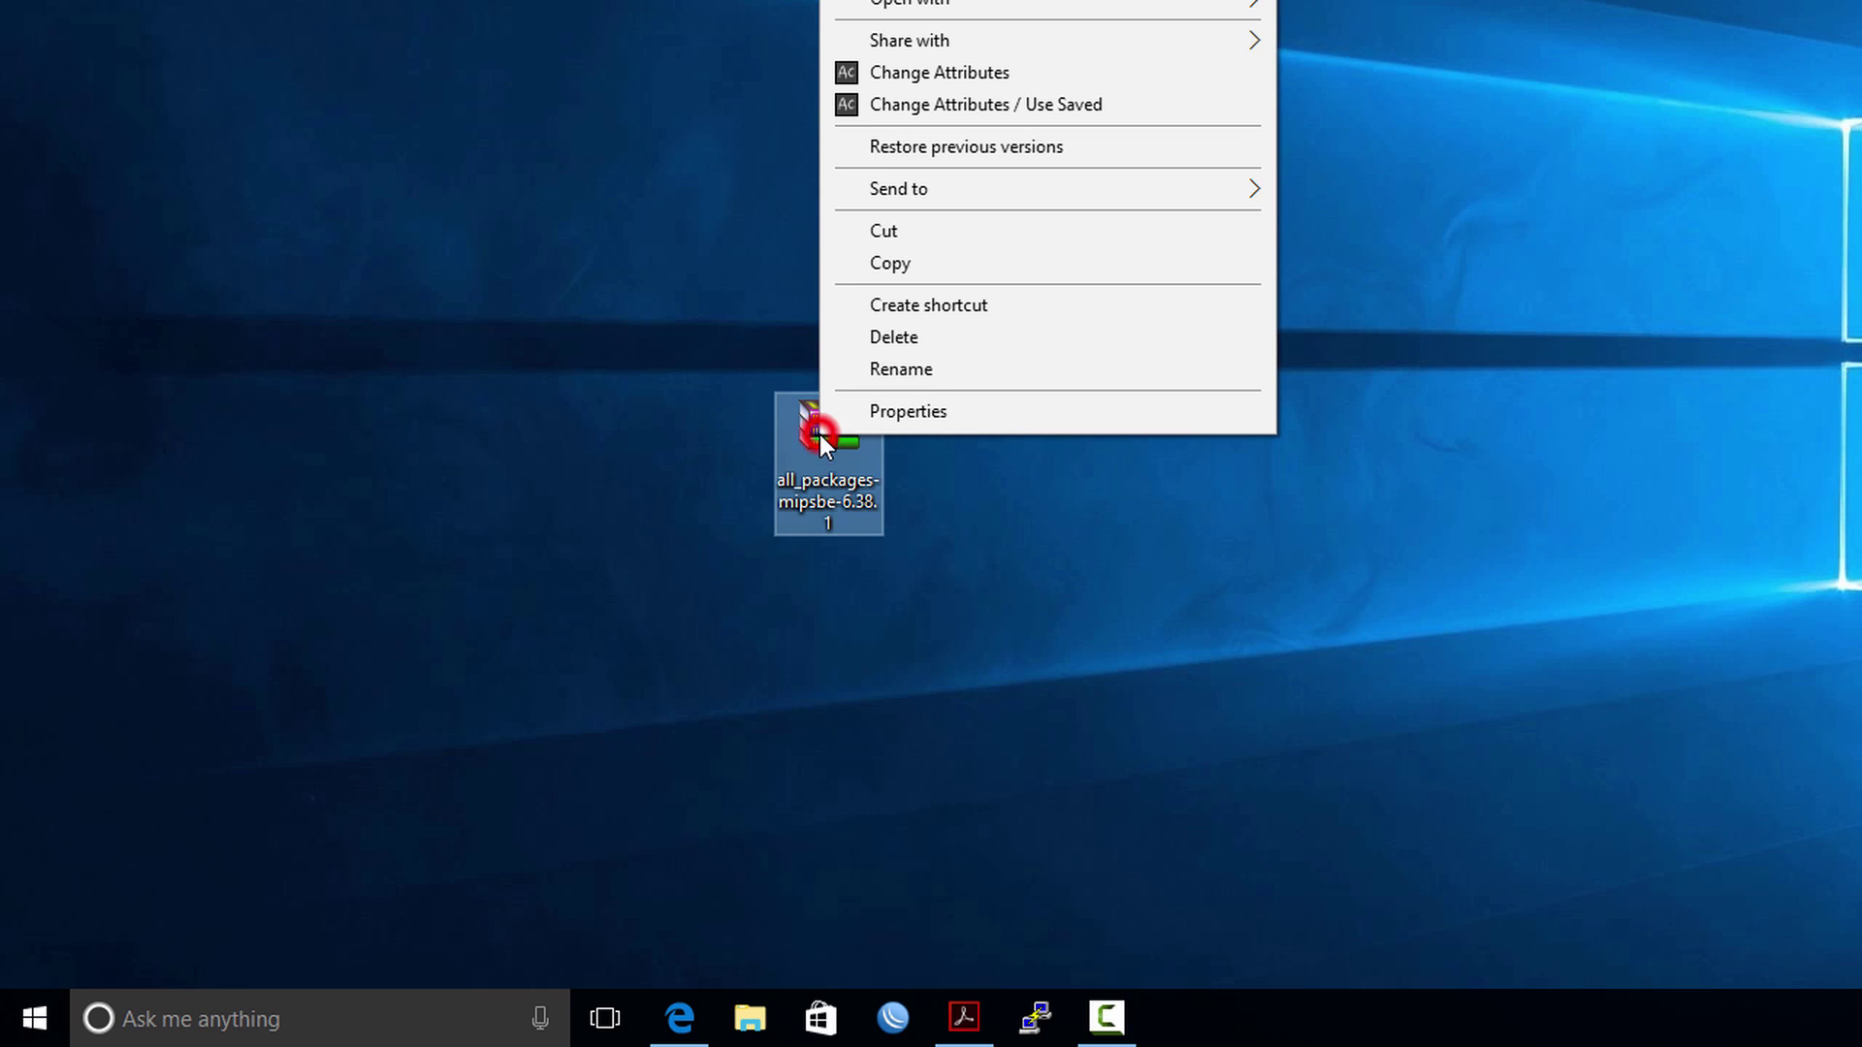
pyautogui.moveTo(806, 432); pyautogui.dragTo(861, 617)
pyautogui.rightClick(861, 620)
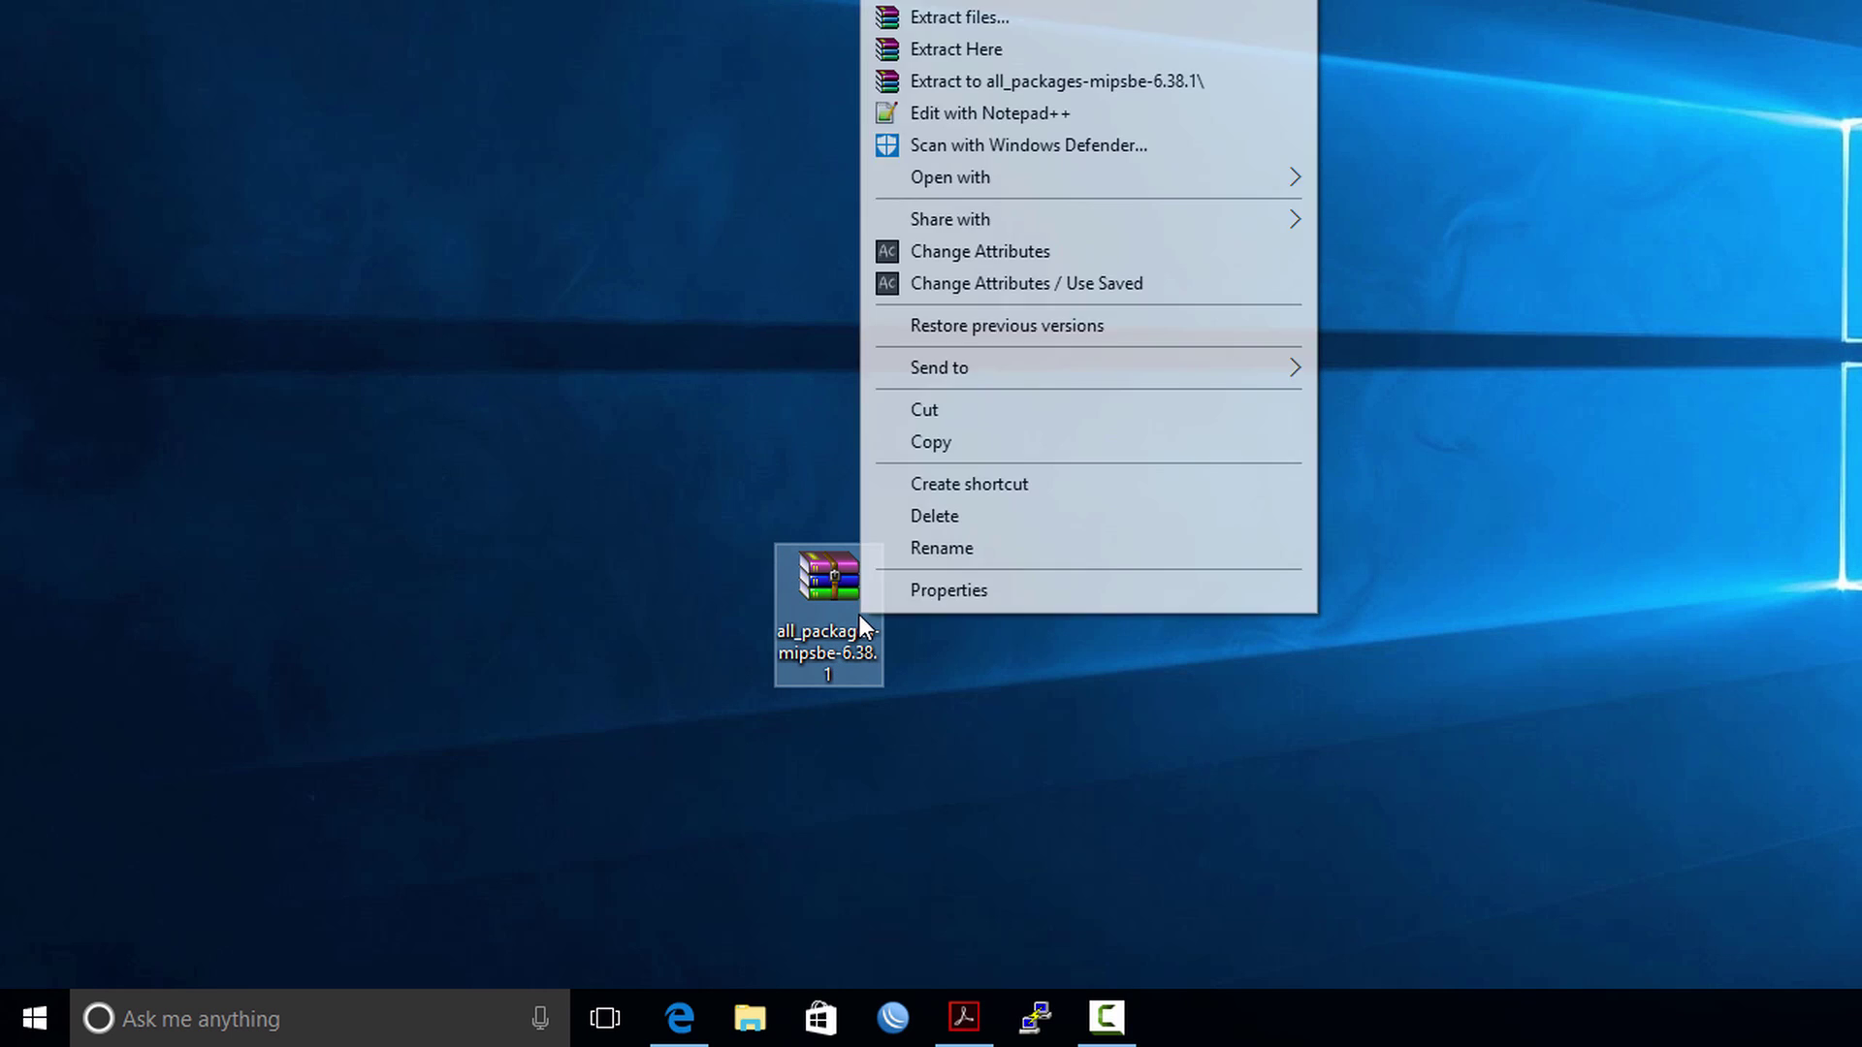
pyautogui.click(975, 81)
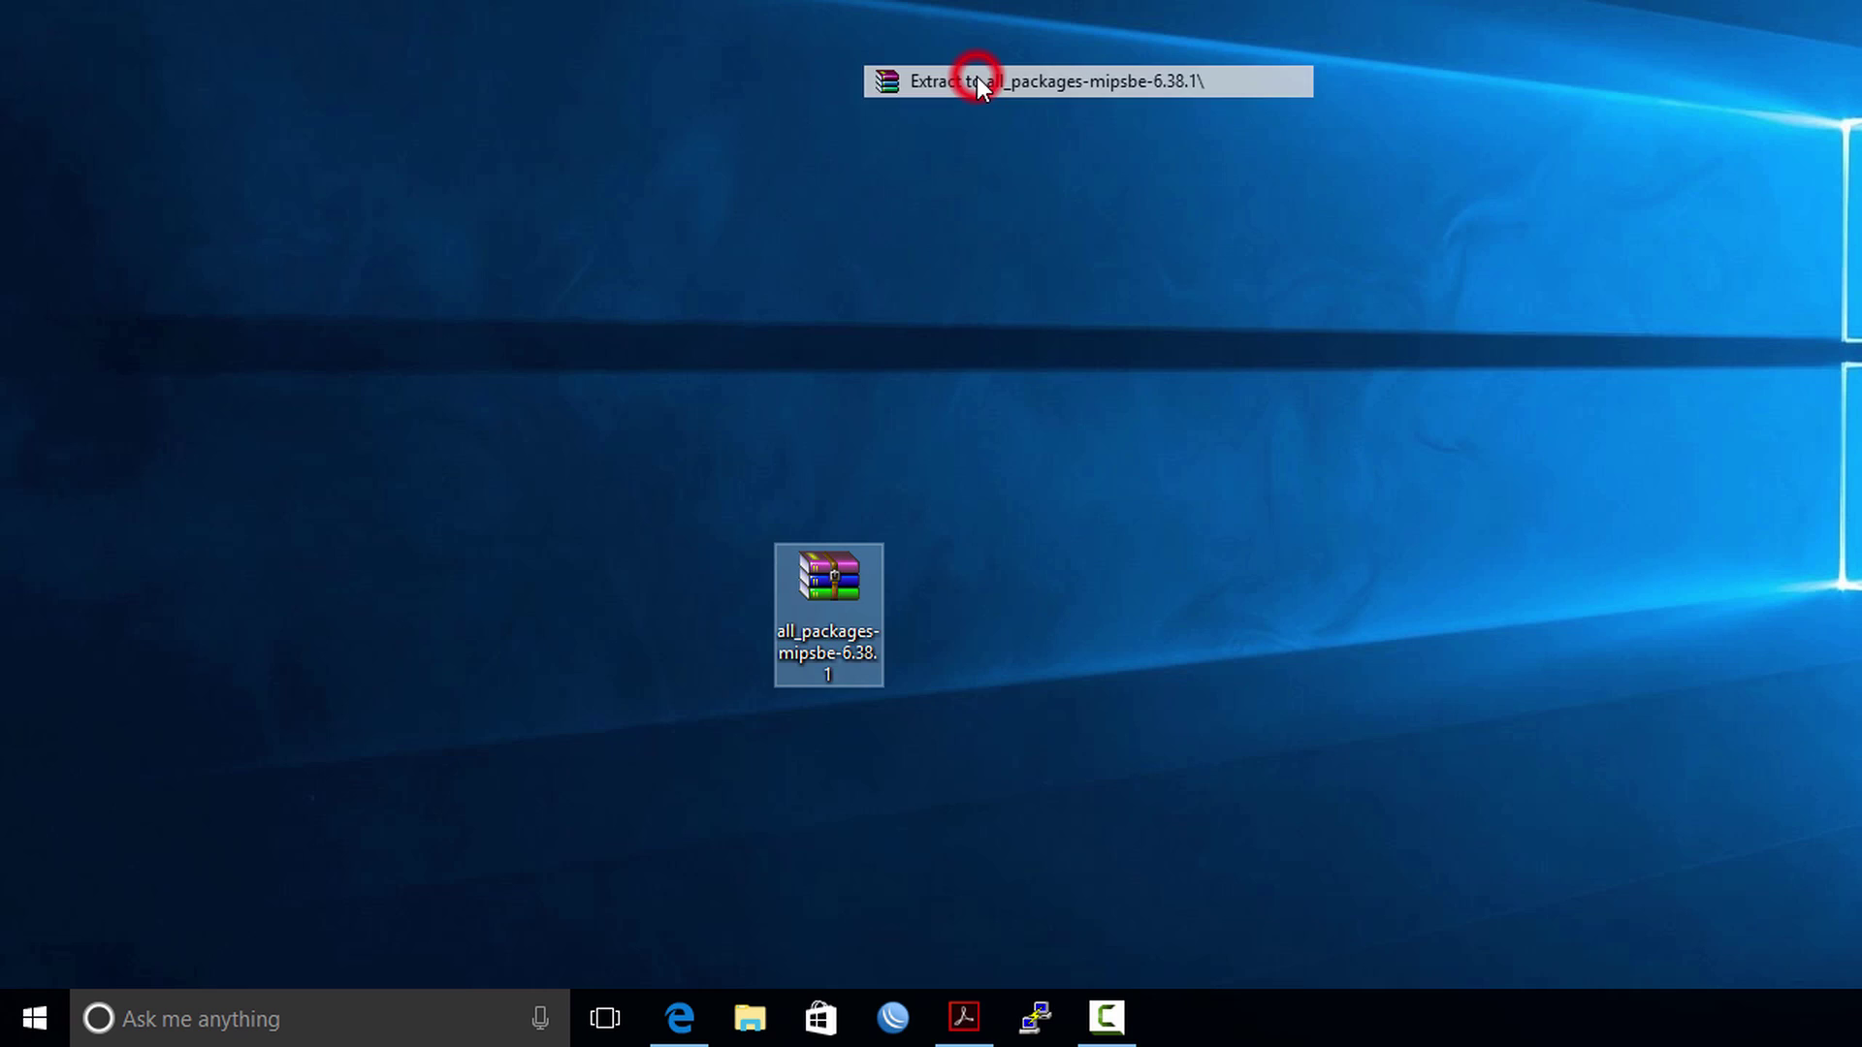
pyautogui.moveTo(54, 8); pyautogui.dragTo(936, 461)
pyautogui.doubleClick(929, 444)
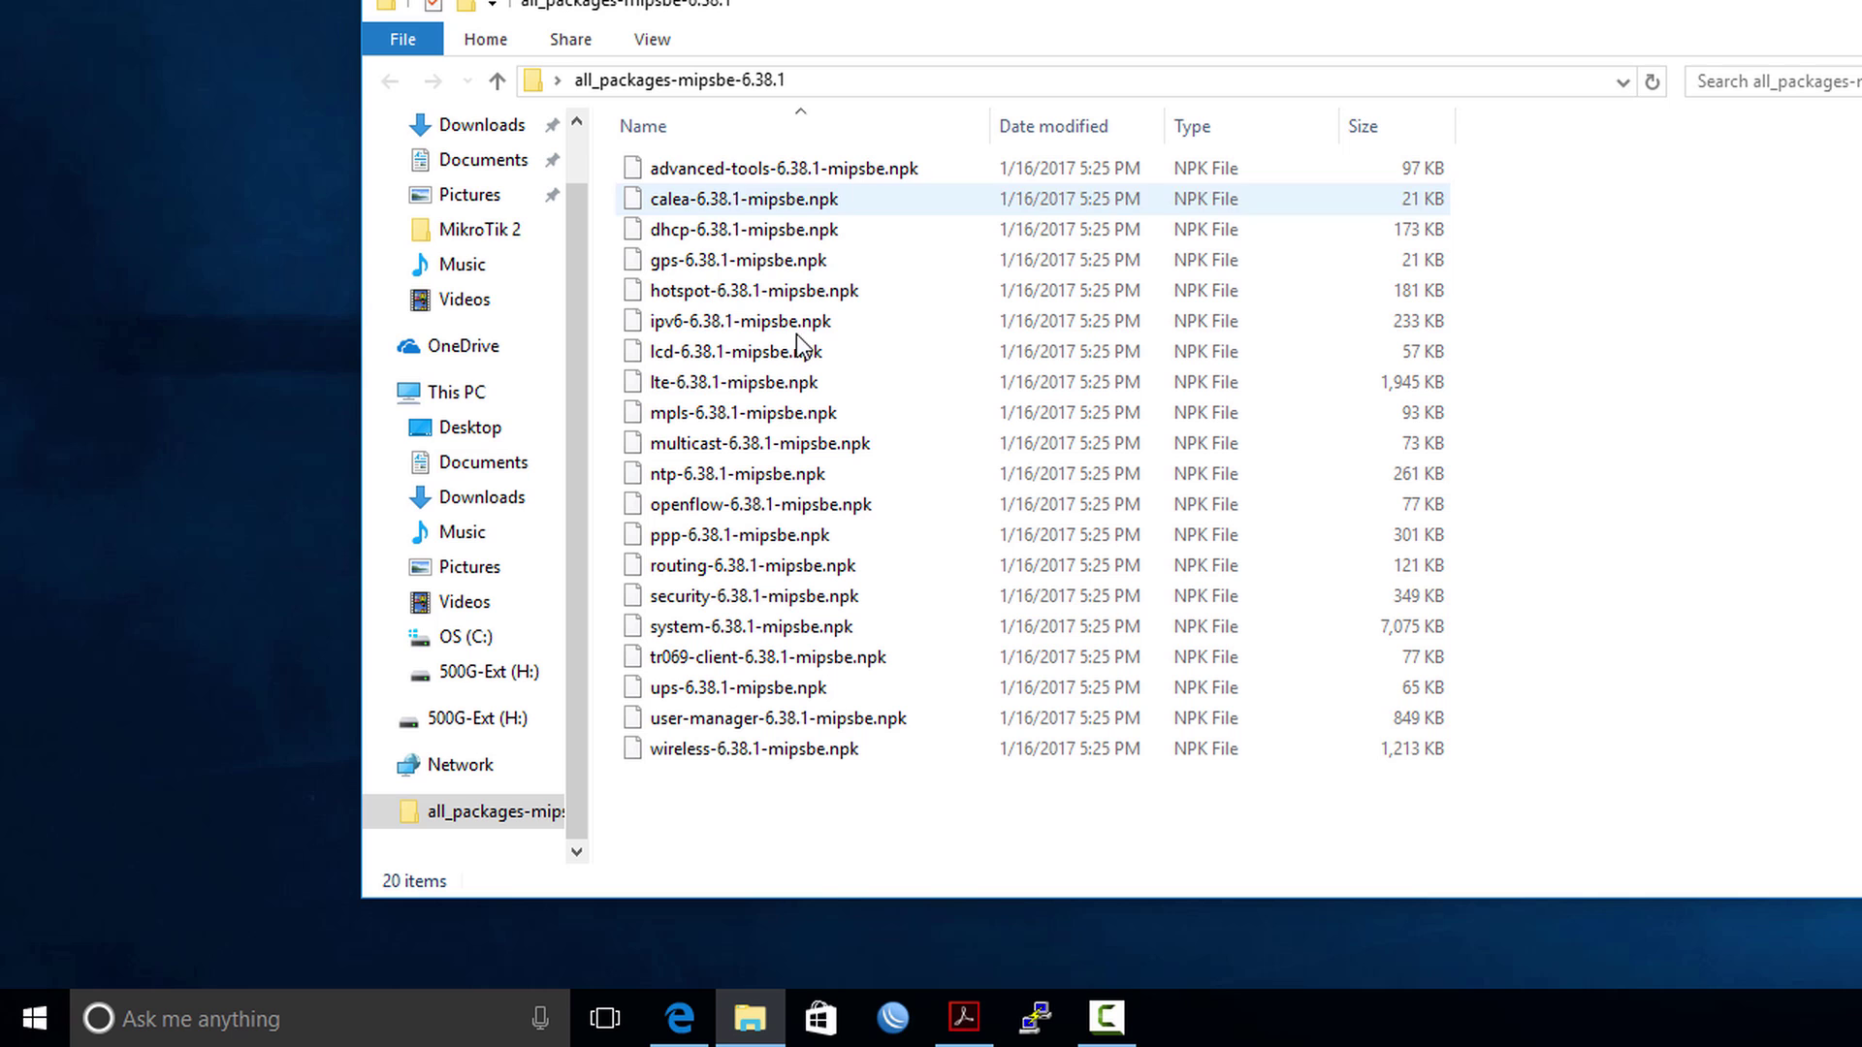
# Step: Review the Manual:System/Packages wiki table, then minimize Edge to reveal the package folder
pyautogui.click(680, 1017)
pyautogui.click(412, 29)
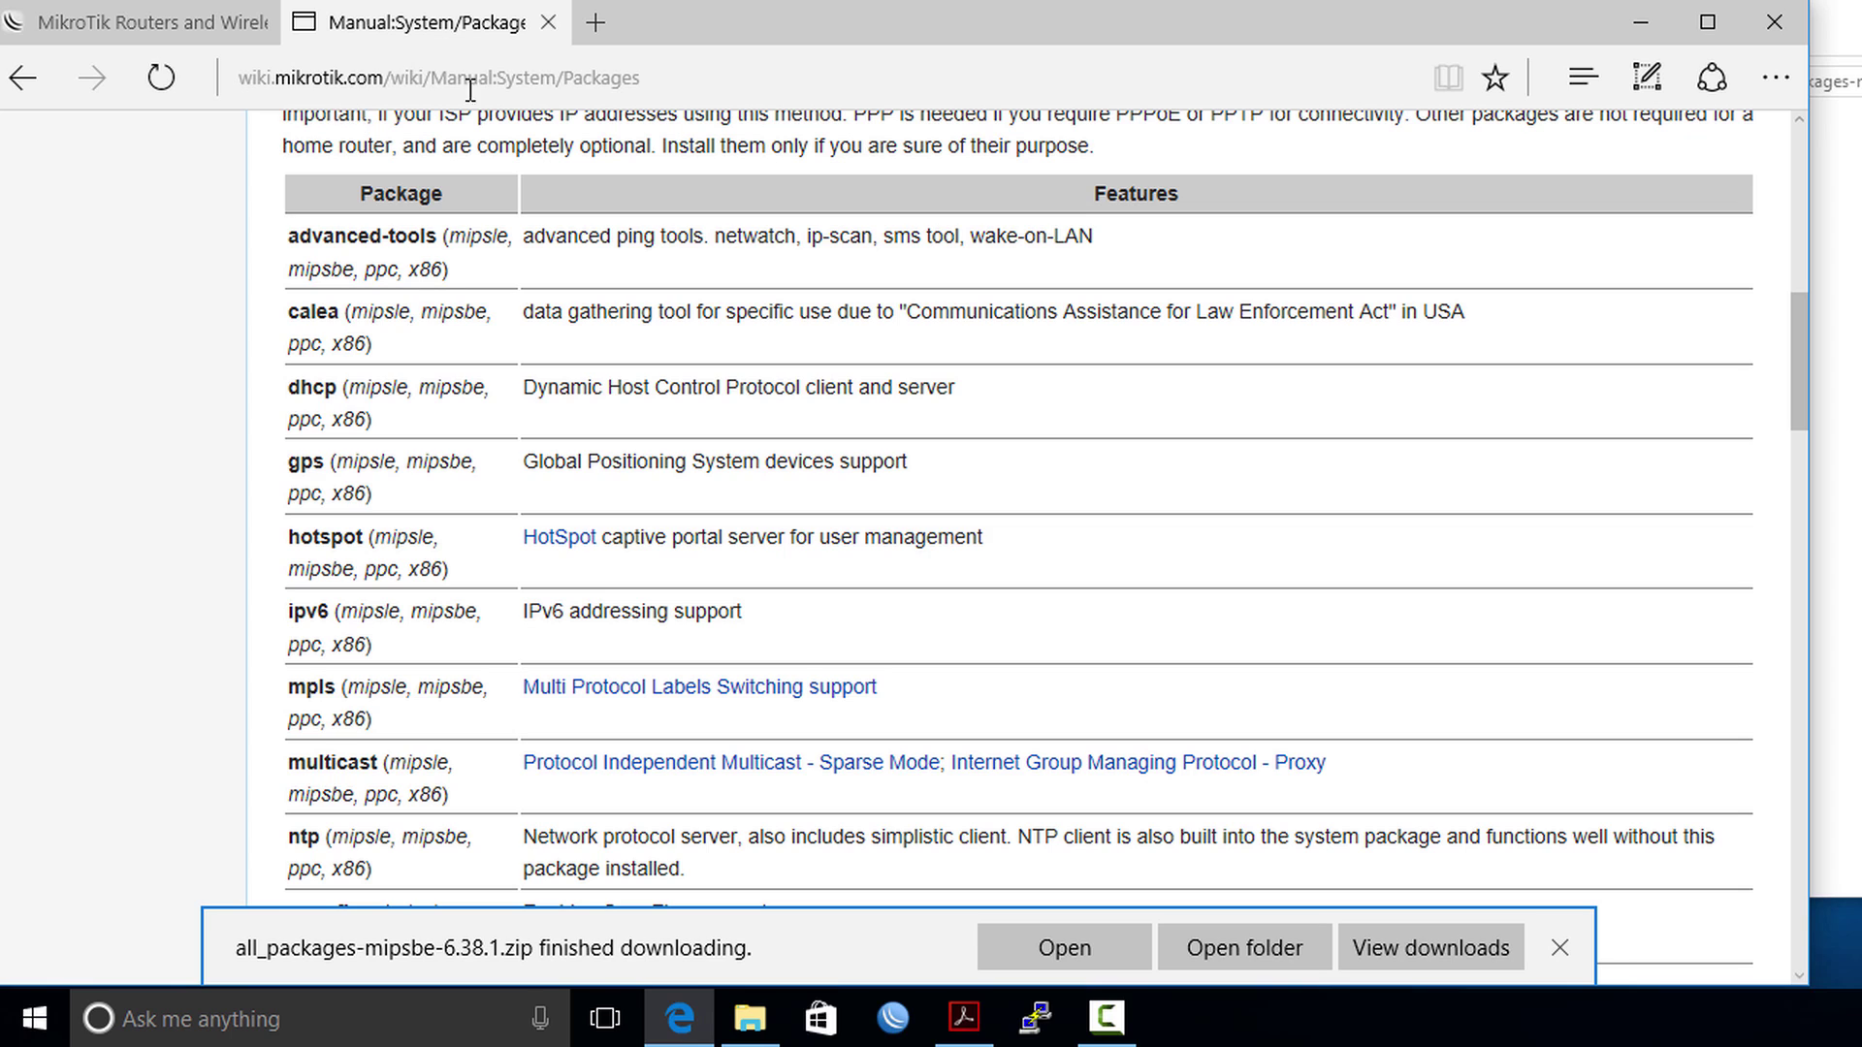
pyautogui.click(701, 78)
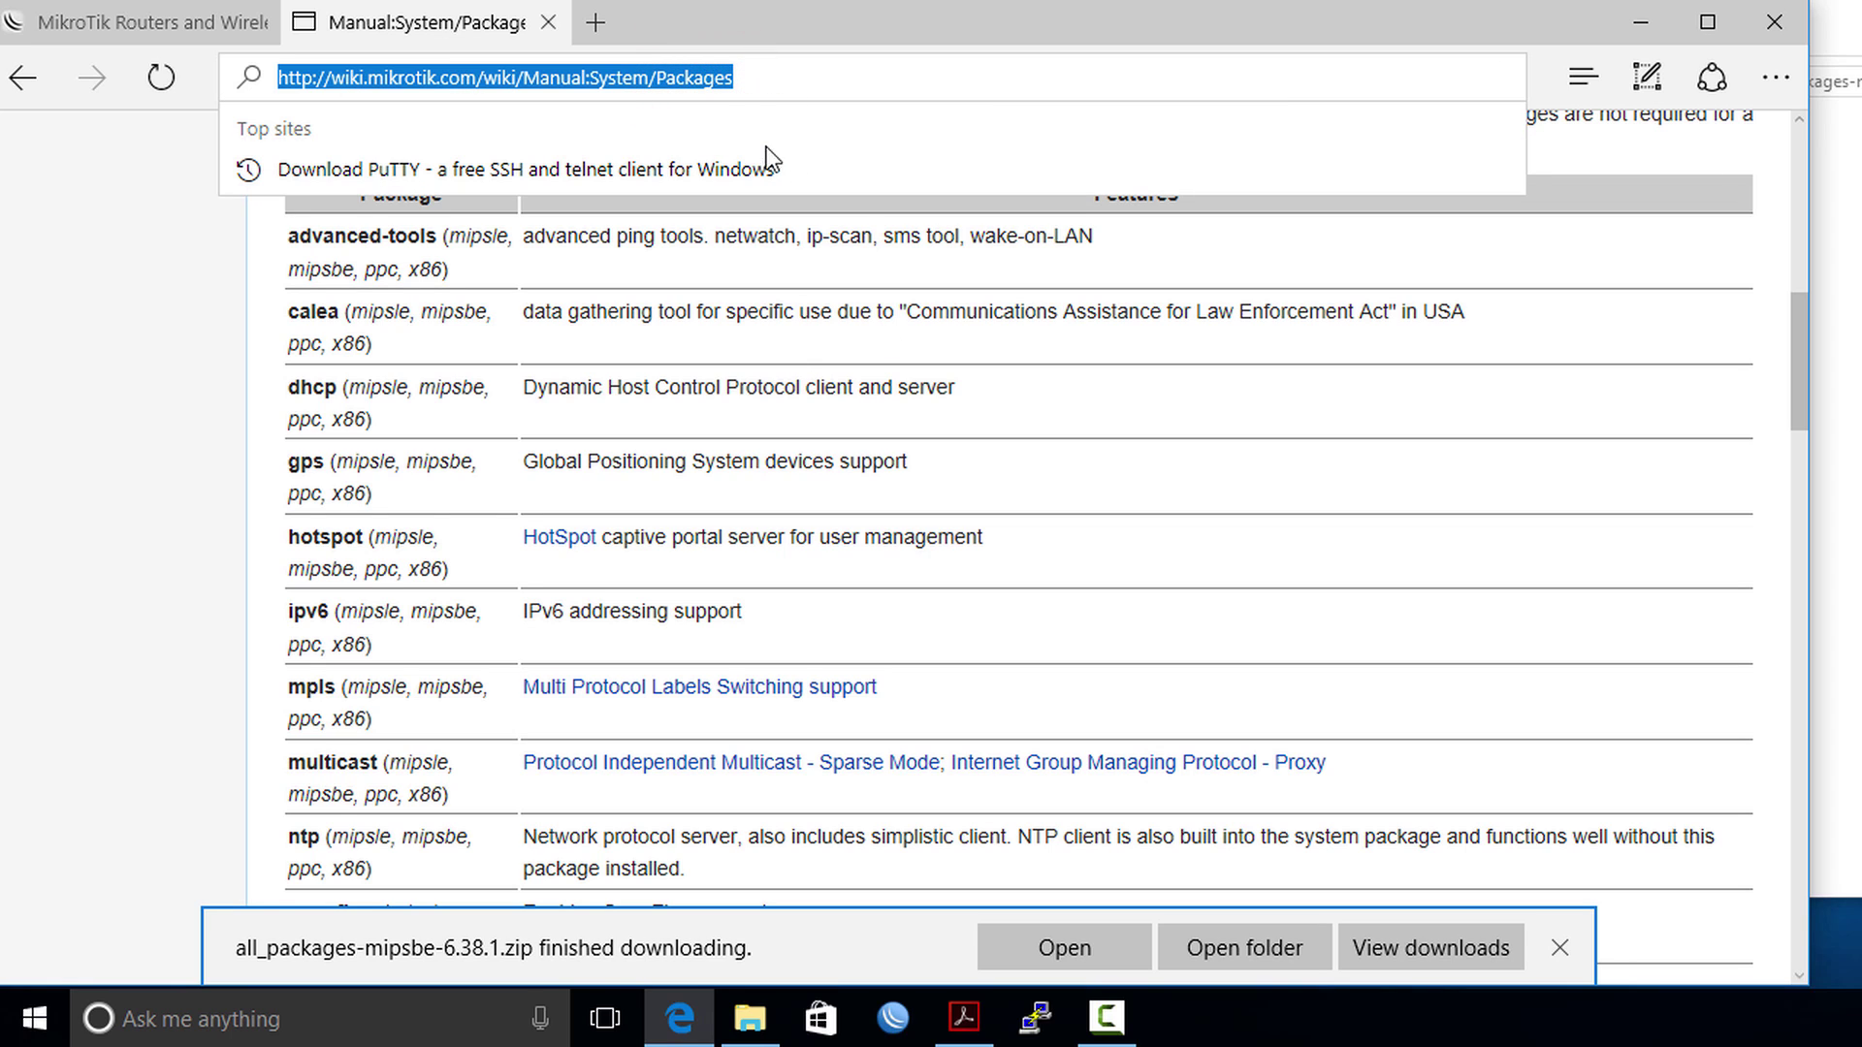
pyautogui.click(848, 90)
pyautogui.click(1356, 475)
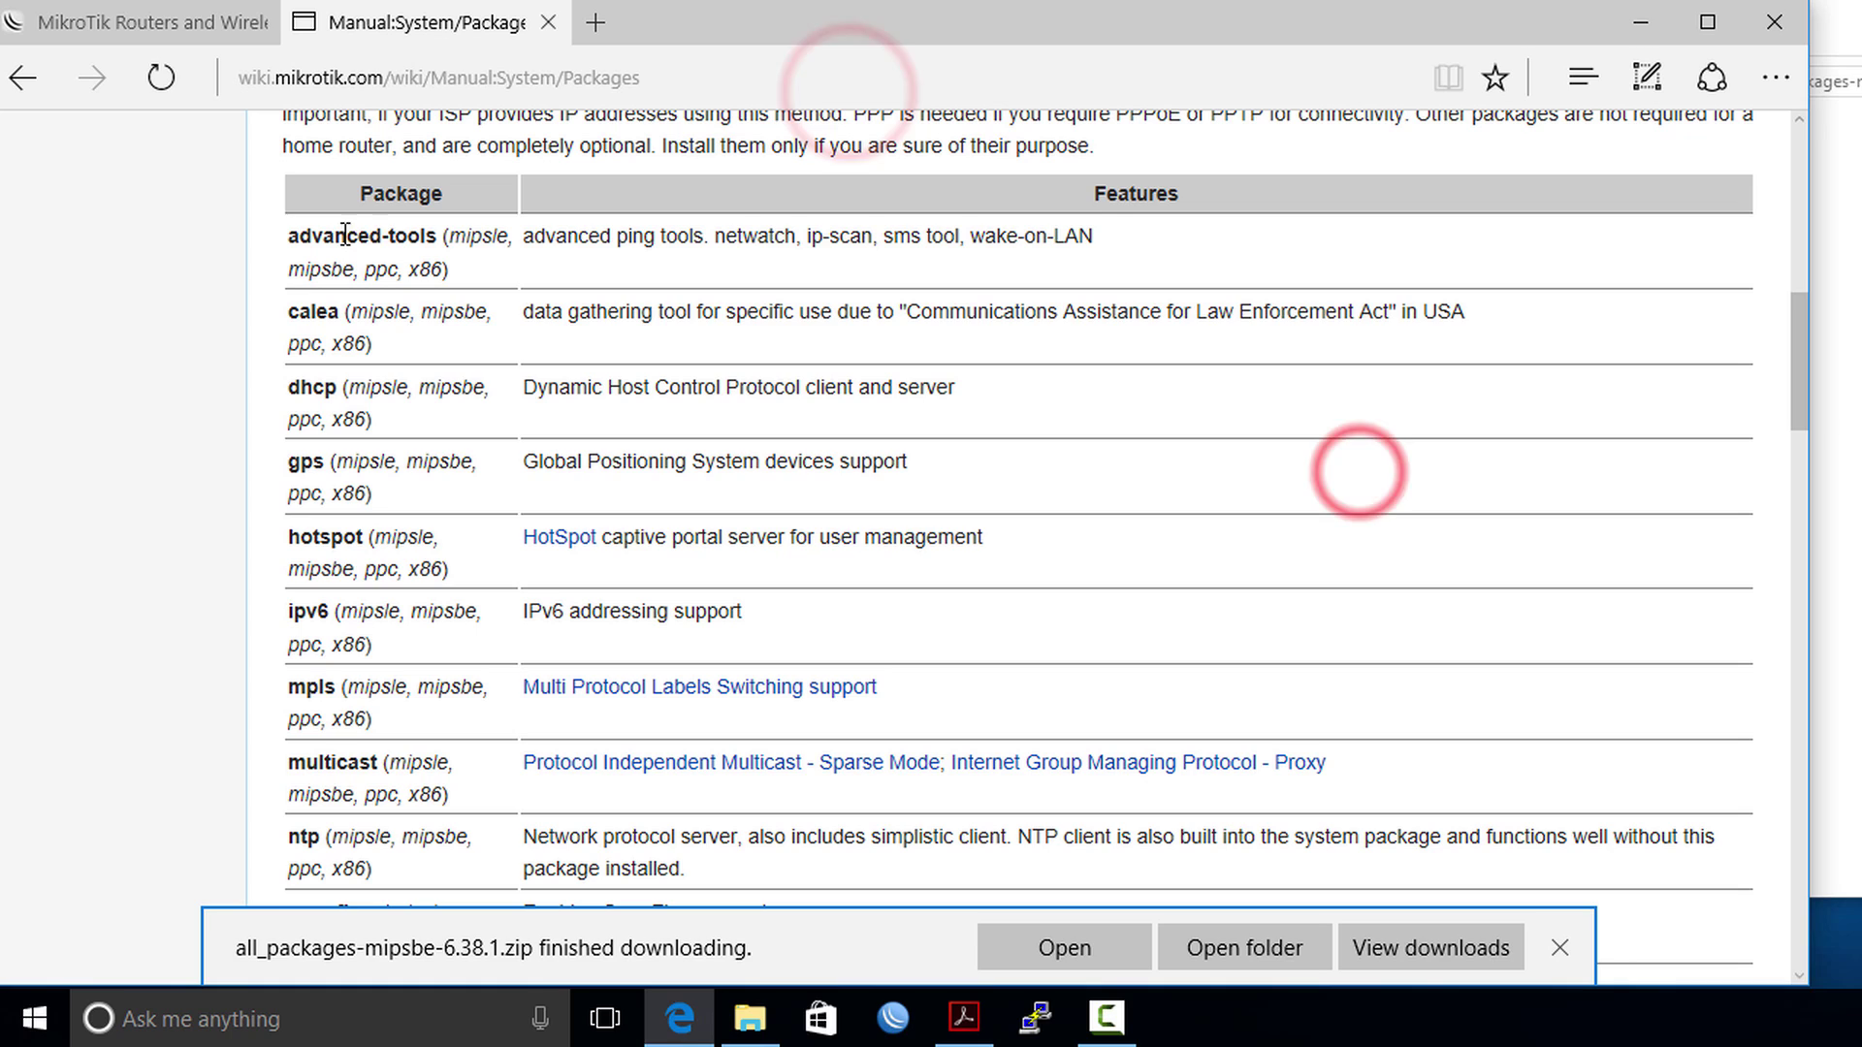
pyautogui.click(1561, 949)
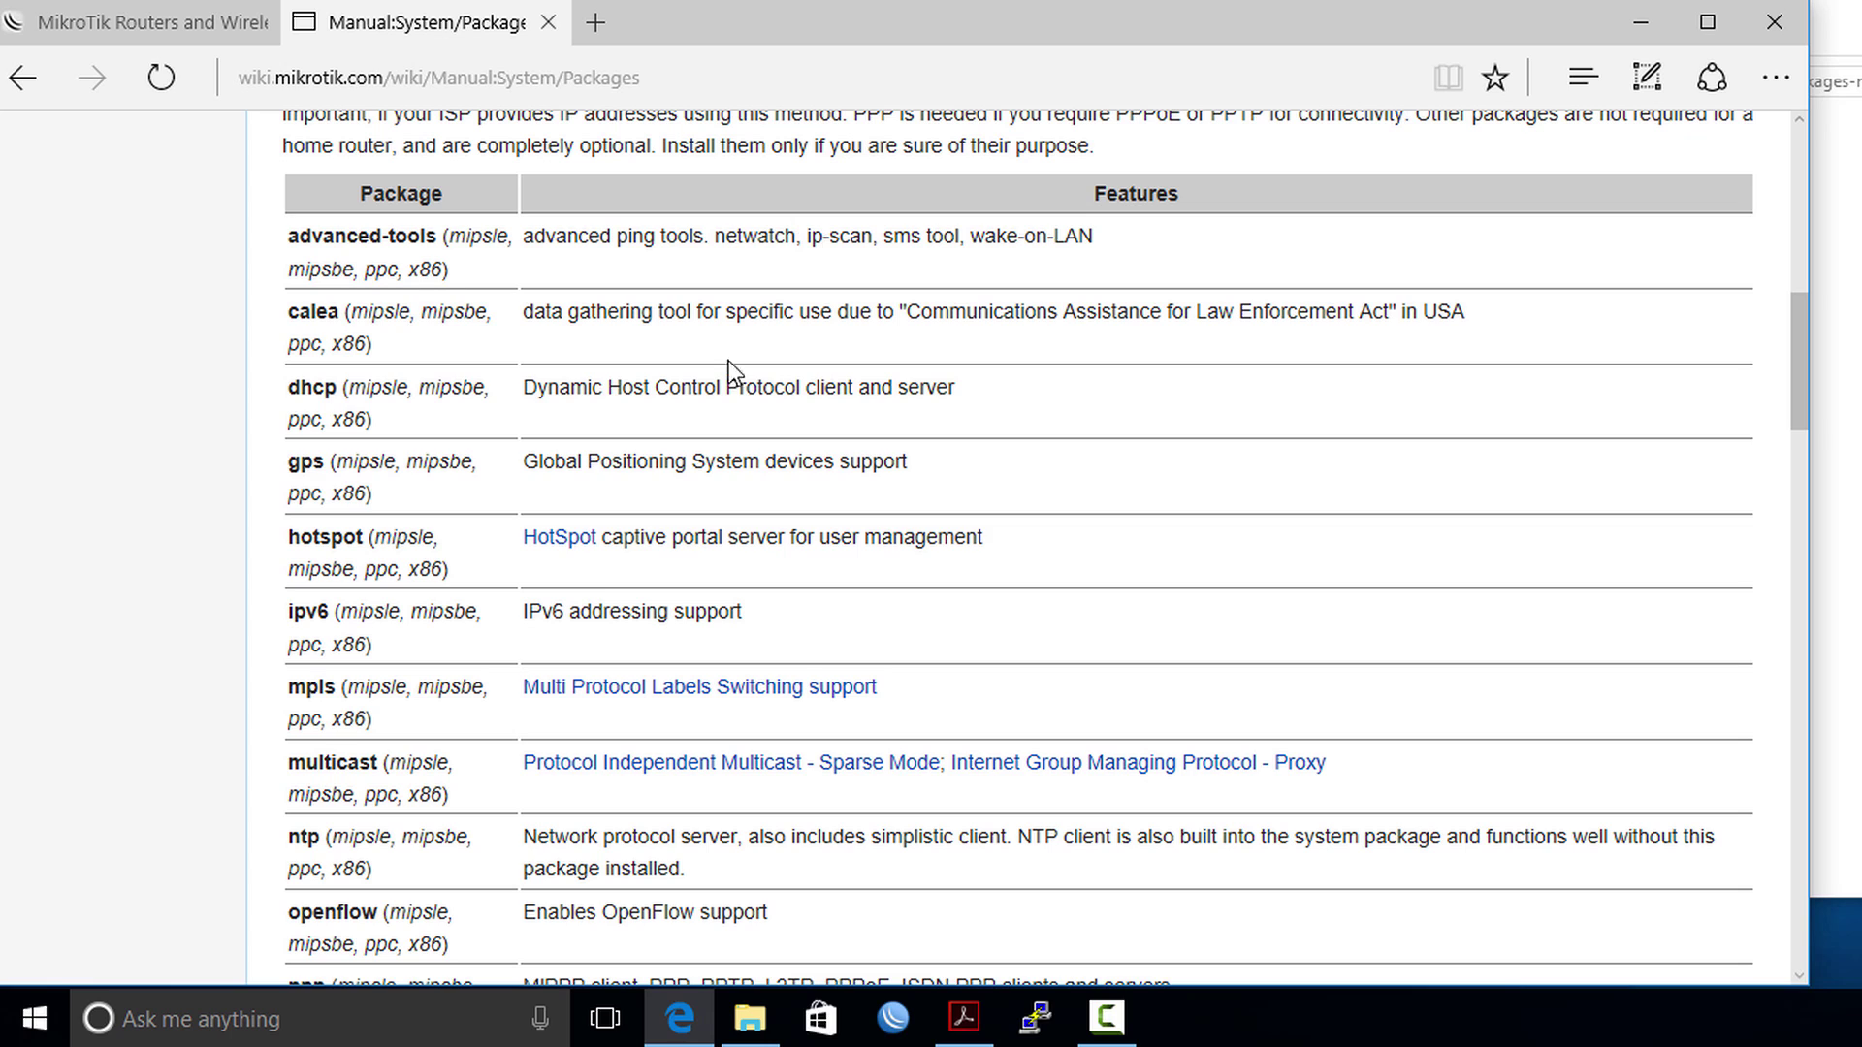
pyautogui.scroll(-3, 889, 480)
pyautogui.scroll(7, 700, 528)
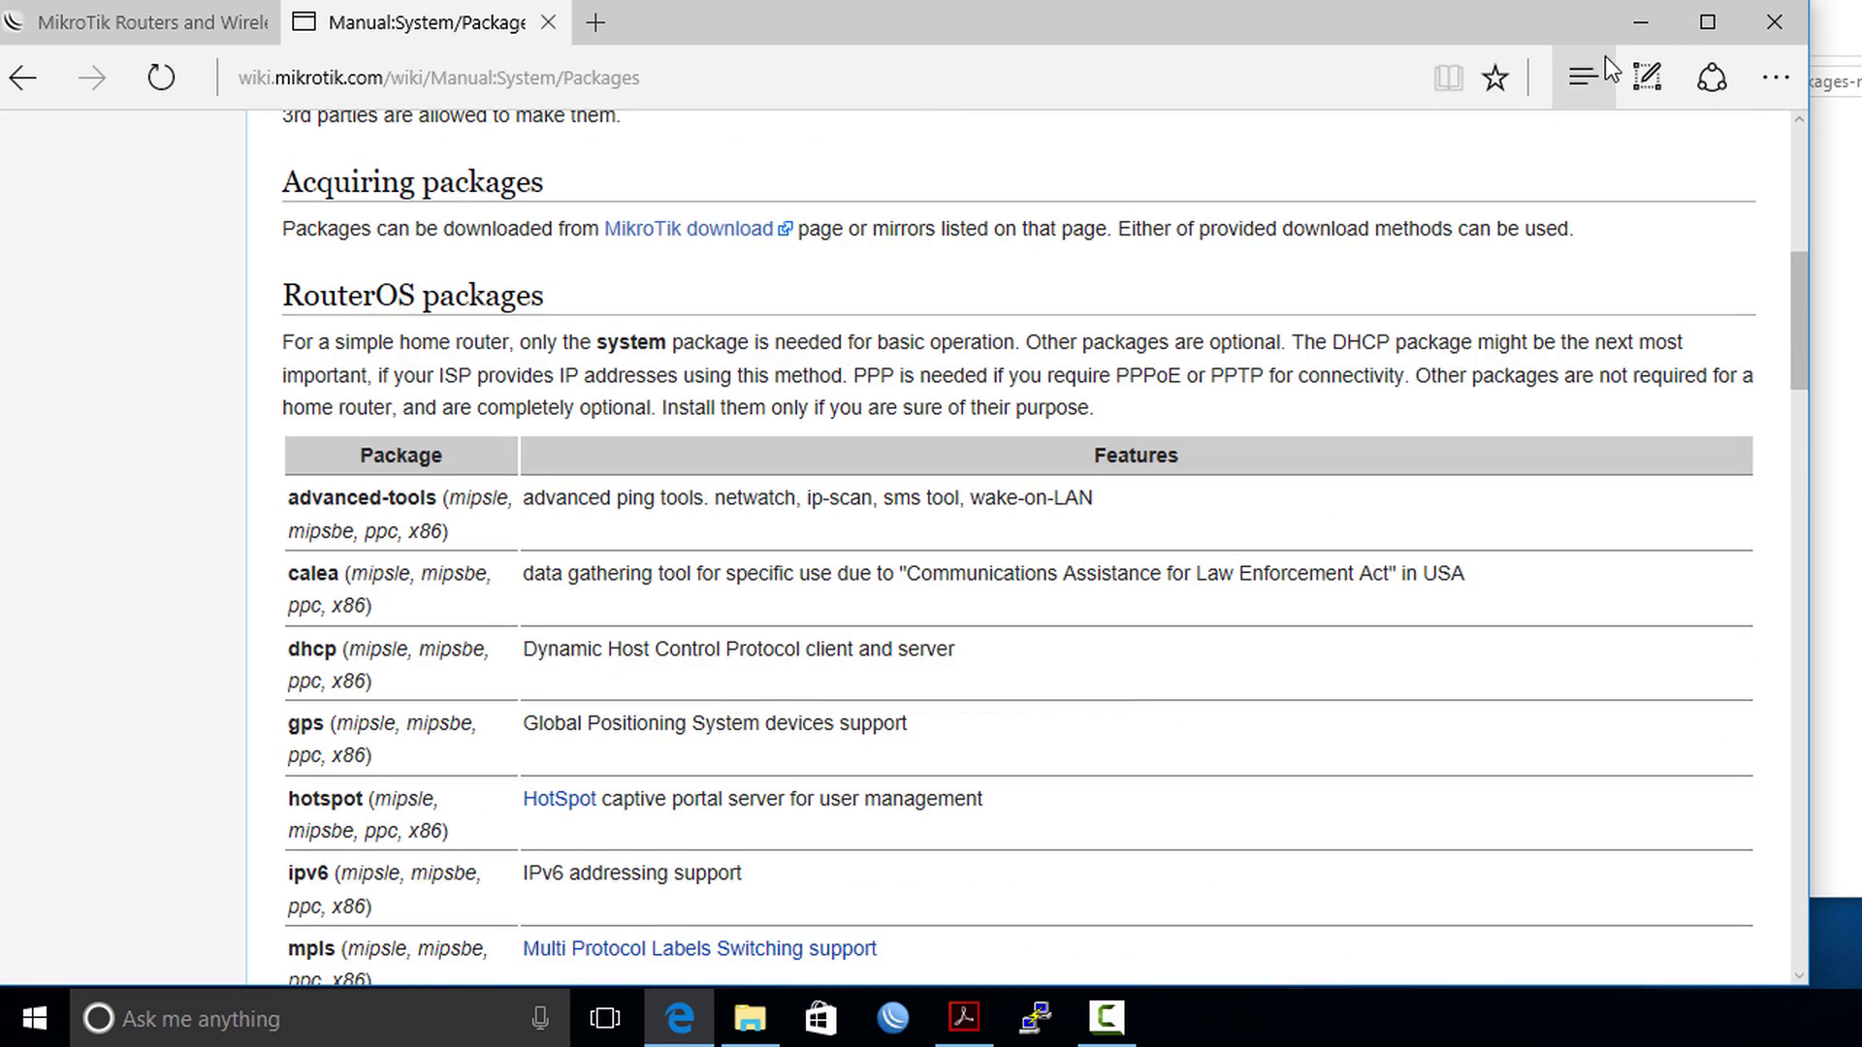
pyautogui.click(1635, 24)
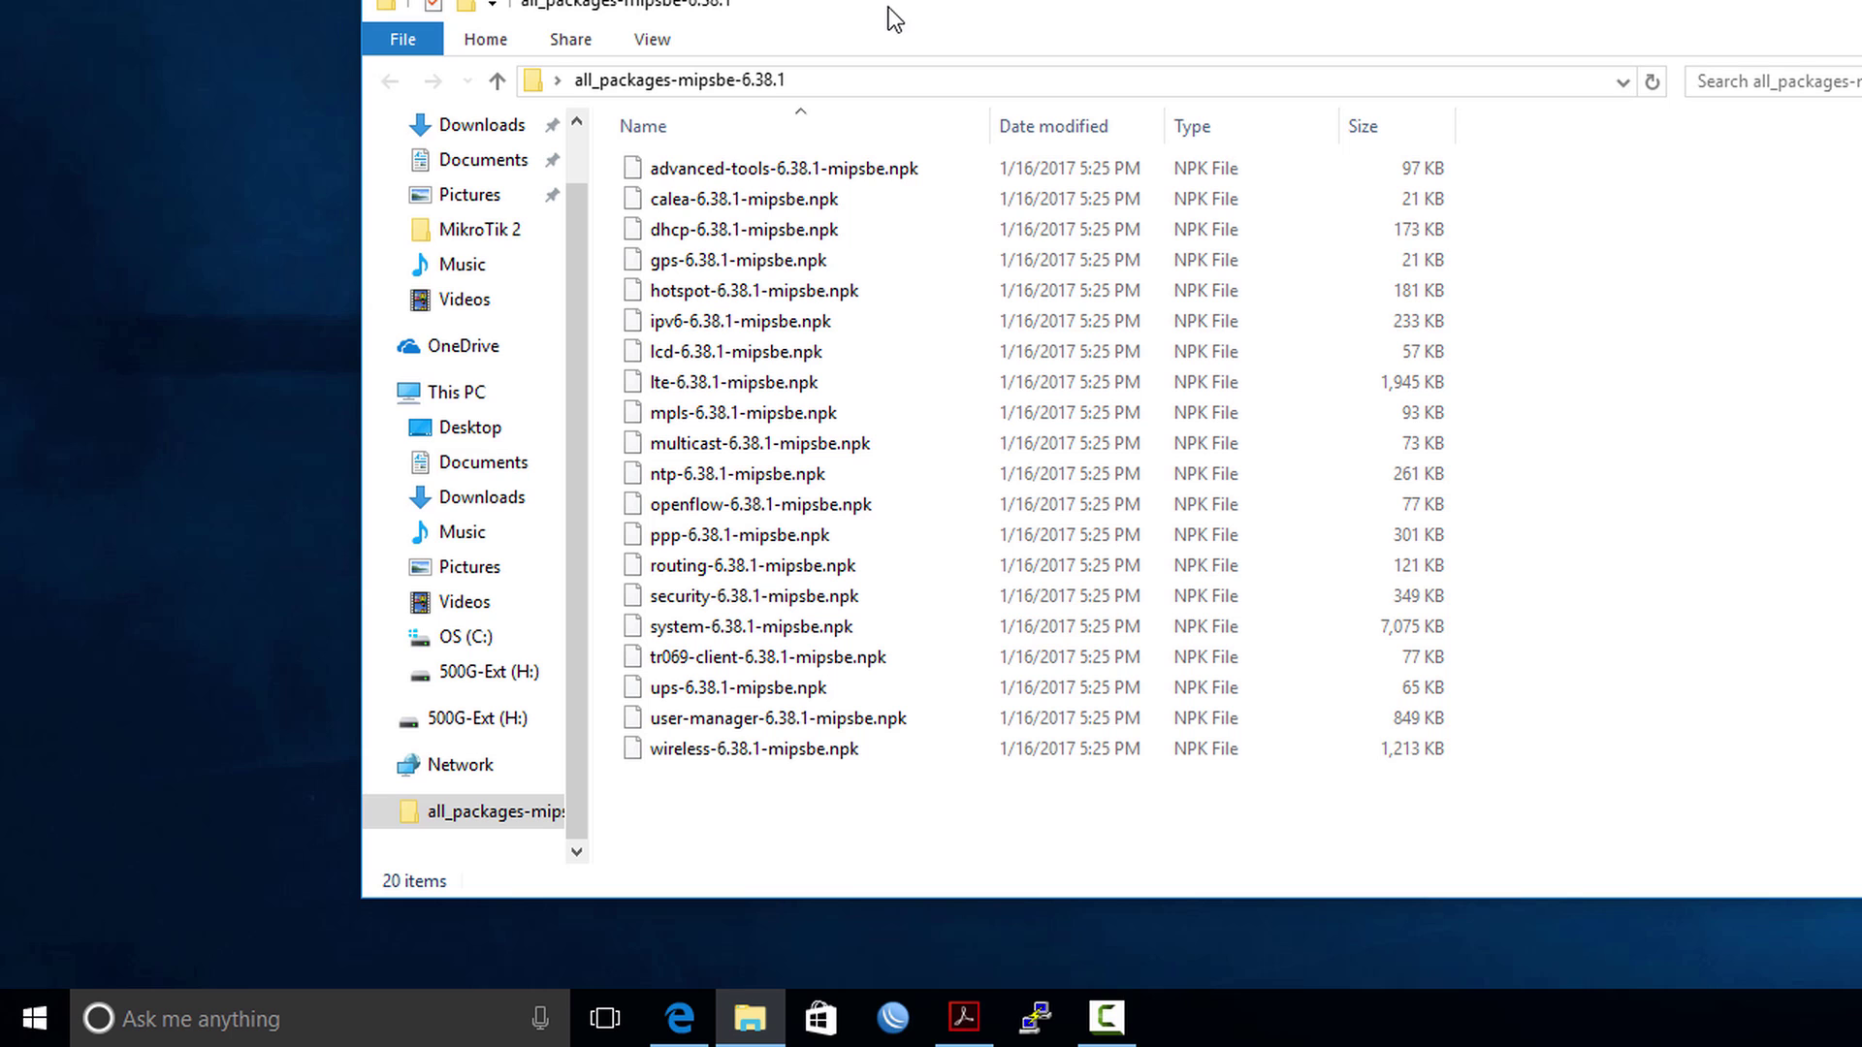
# Step: Connect WinBox to 192.168.5.1, placing it on the left and Explorer on the right
pyautogui.click(893, 1018)
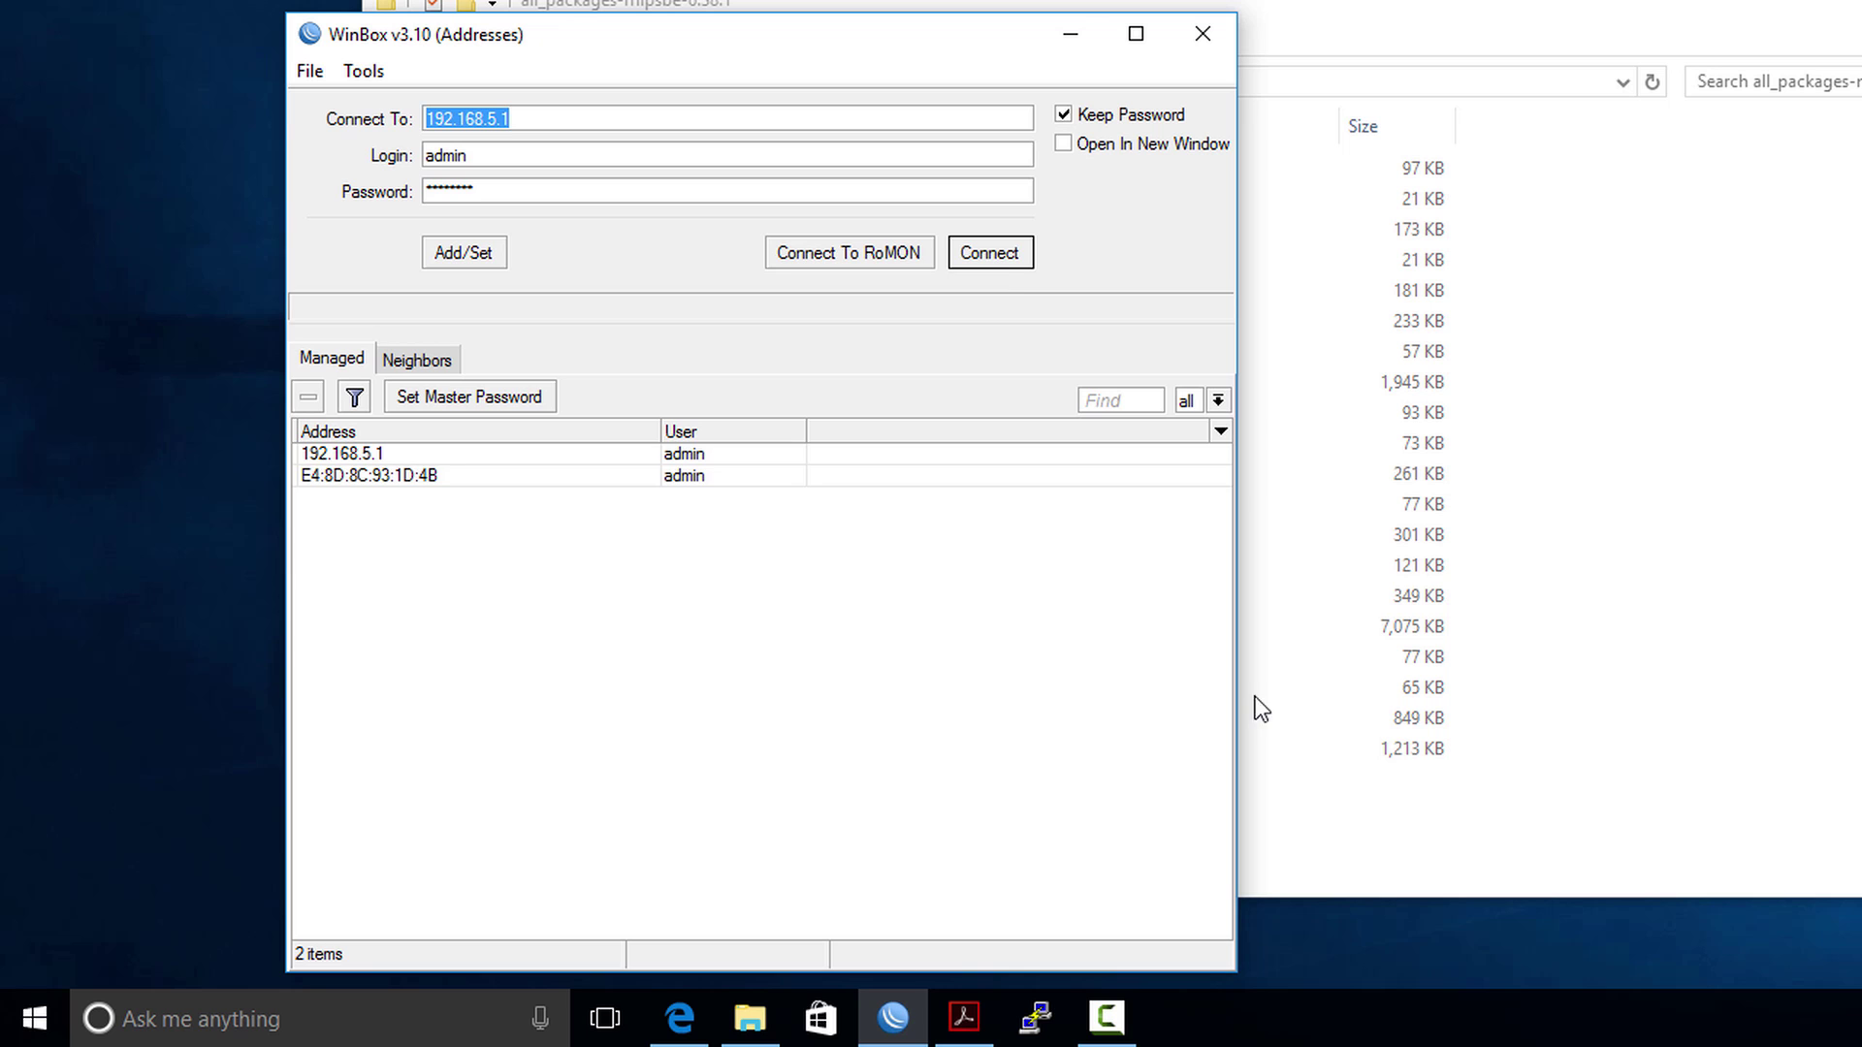
pyautogui.click(993, 254)
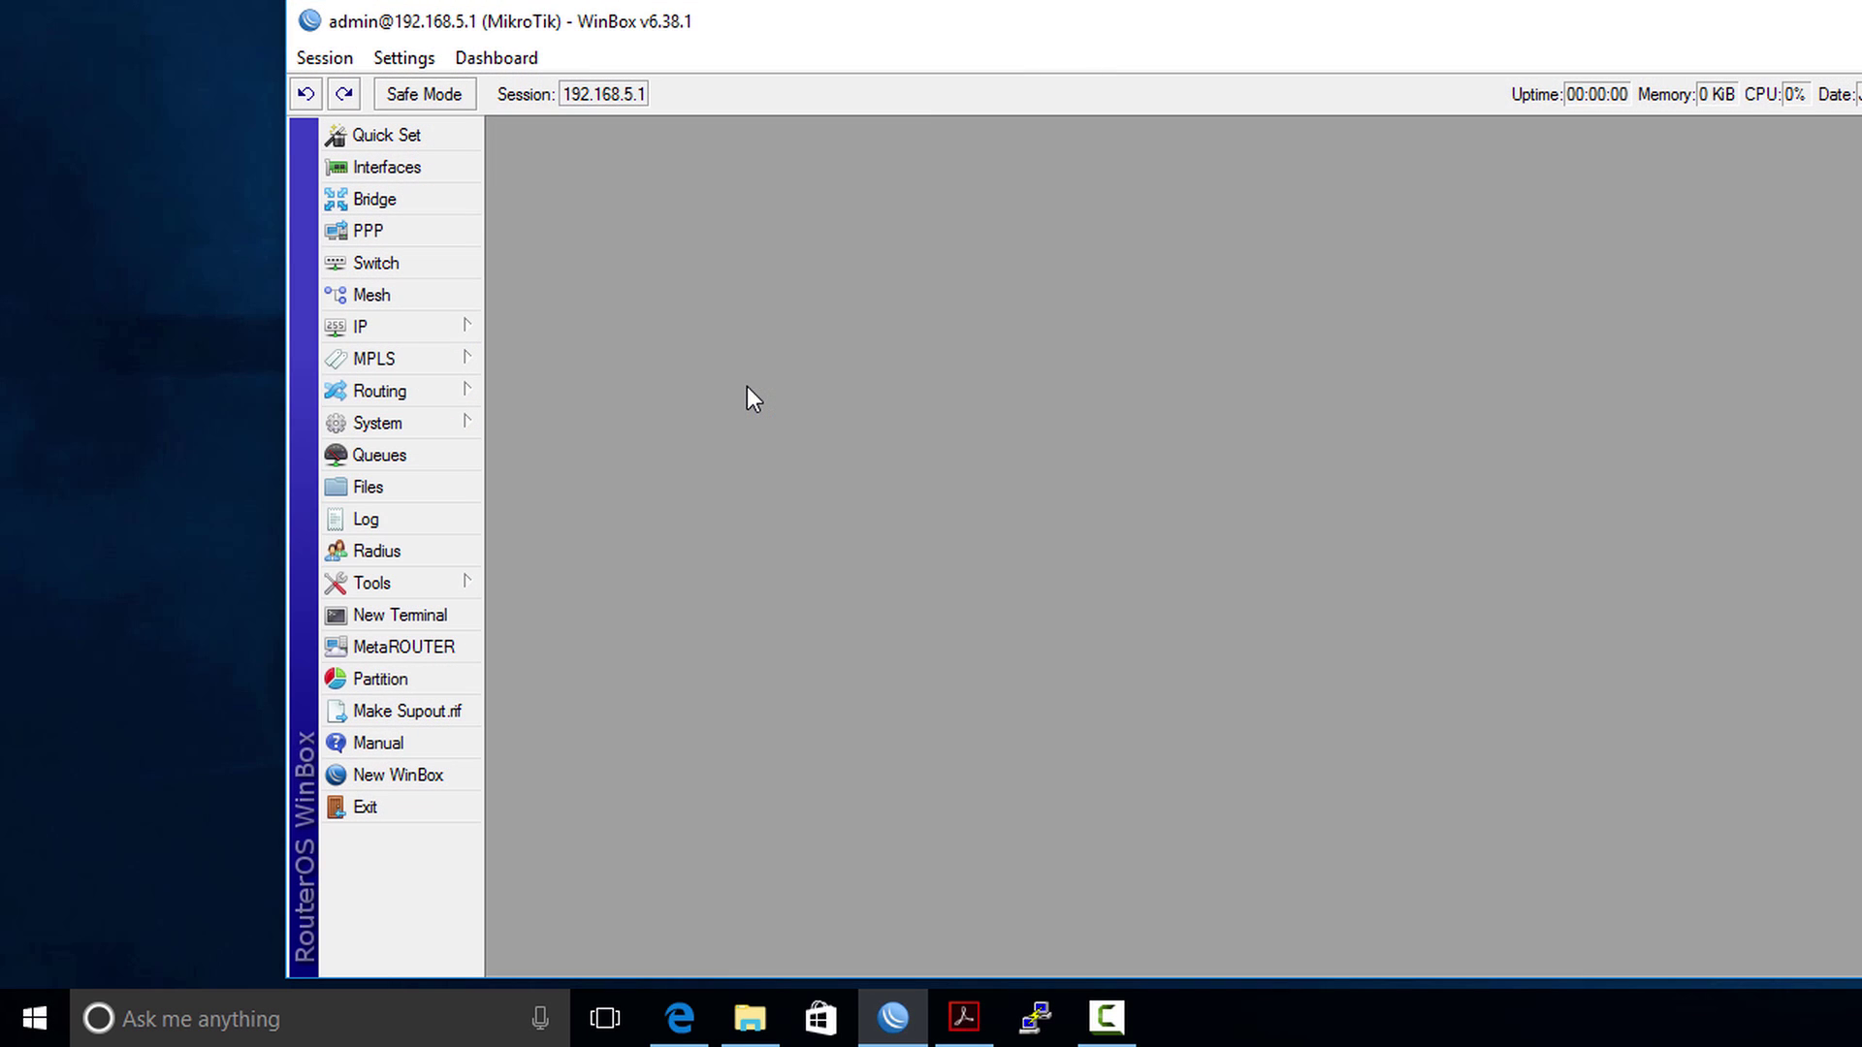
pyautogui.moveTo(1044, 31); pyautogui.dragTo(772, 28)
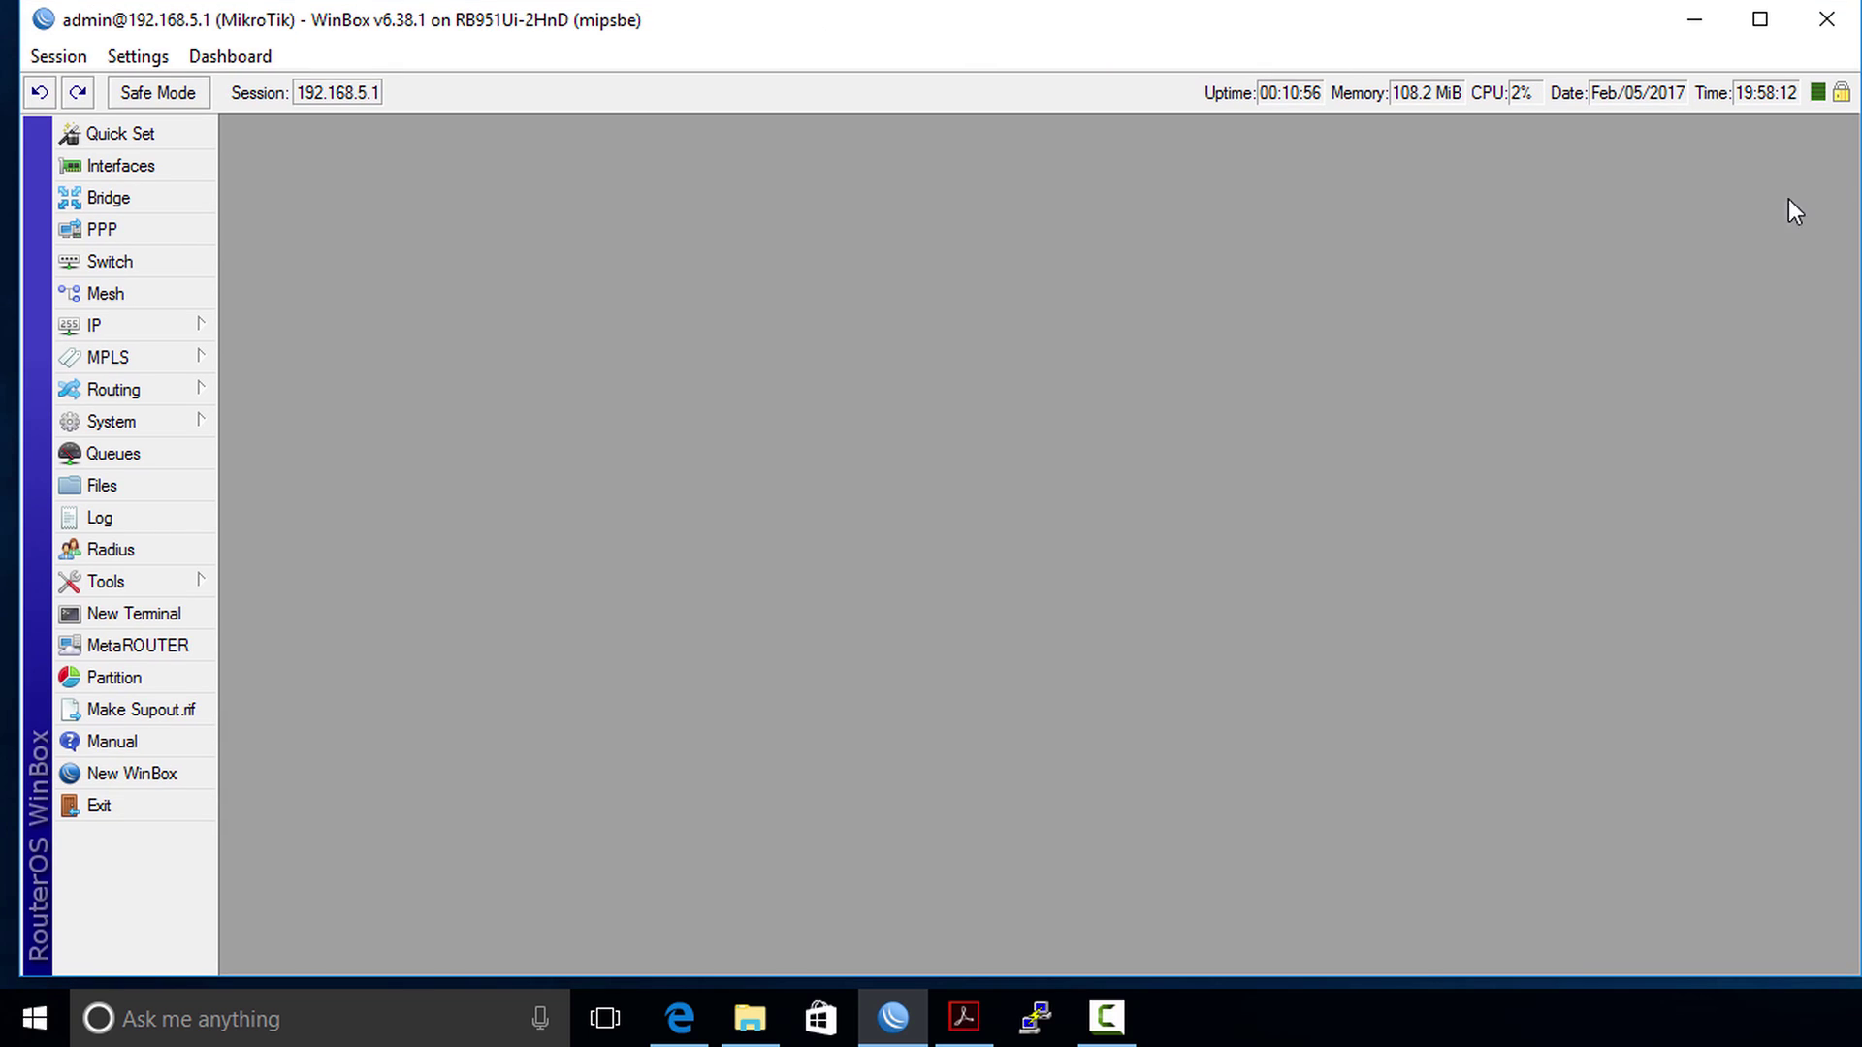
pyautogui.moveTo(1852, 279); pyautogui.dragTo(1130, 249)
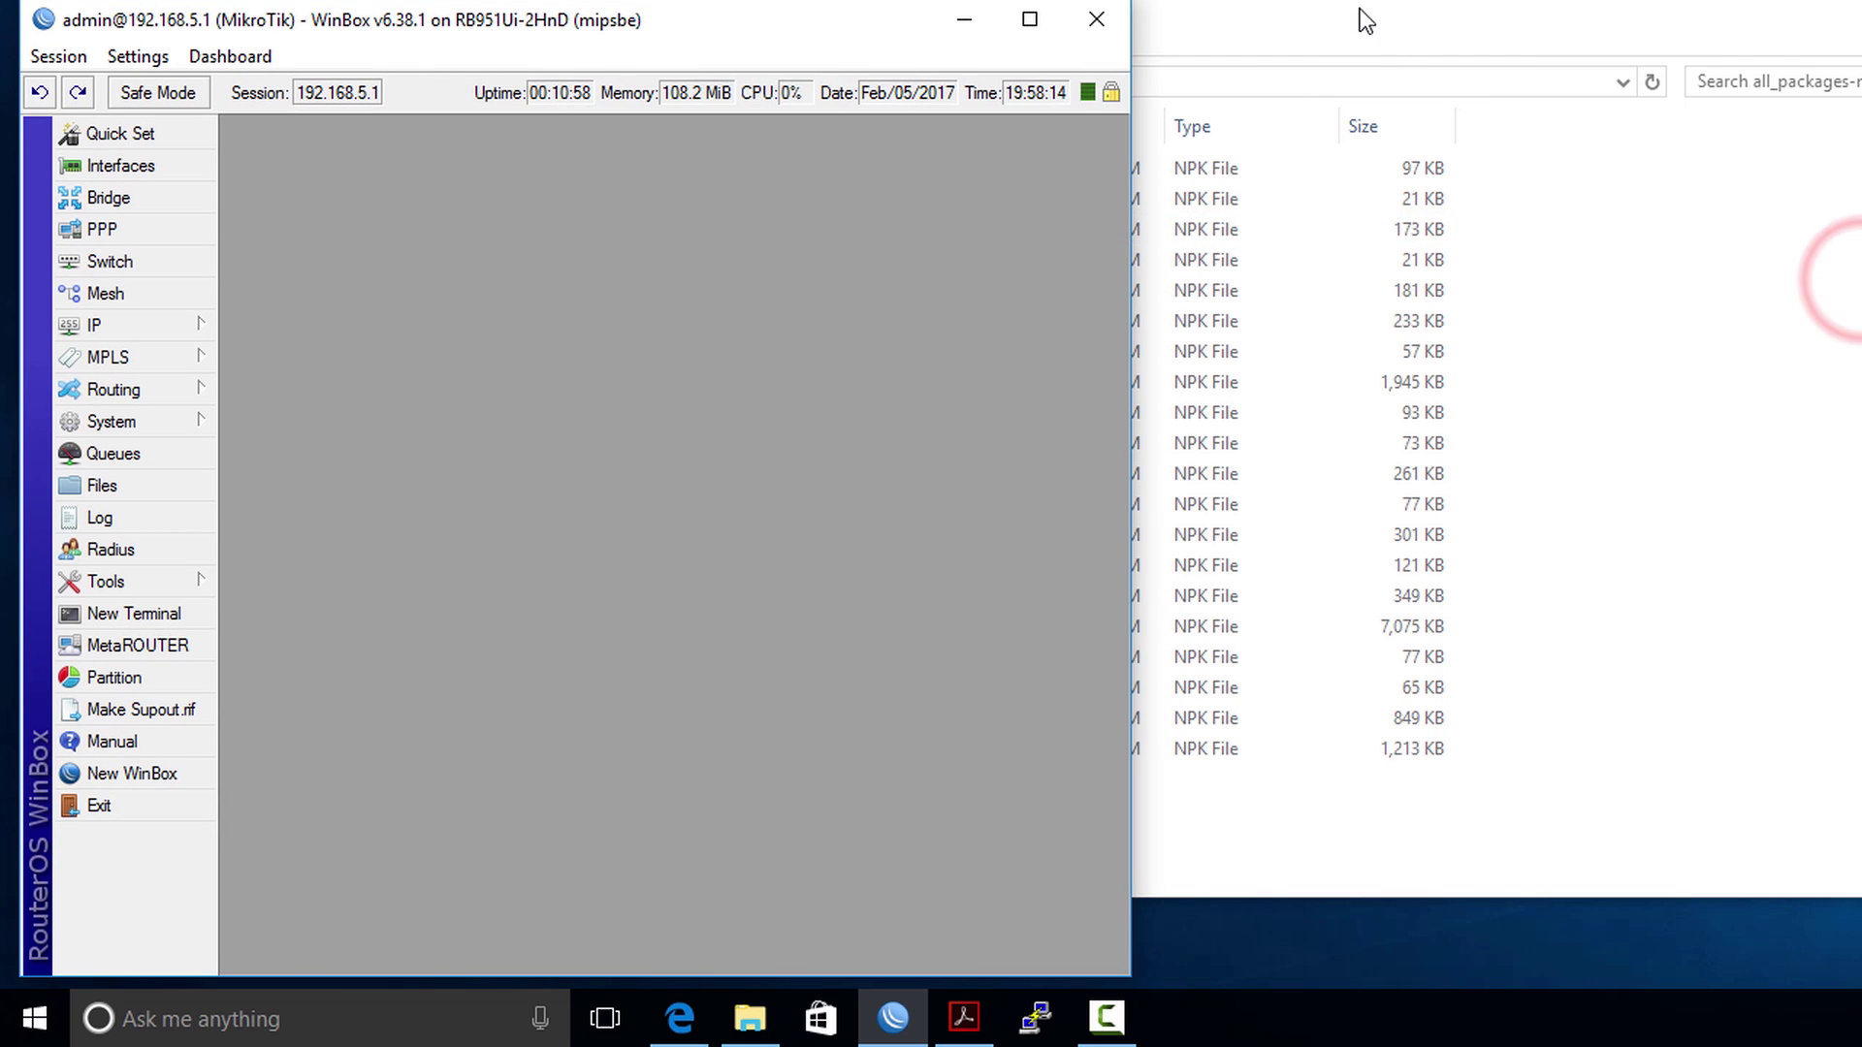
pyautogui.moveTo(1351, 29); pyautogui.dragTo(1788, 44)
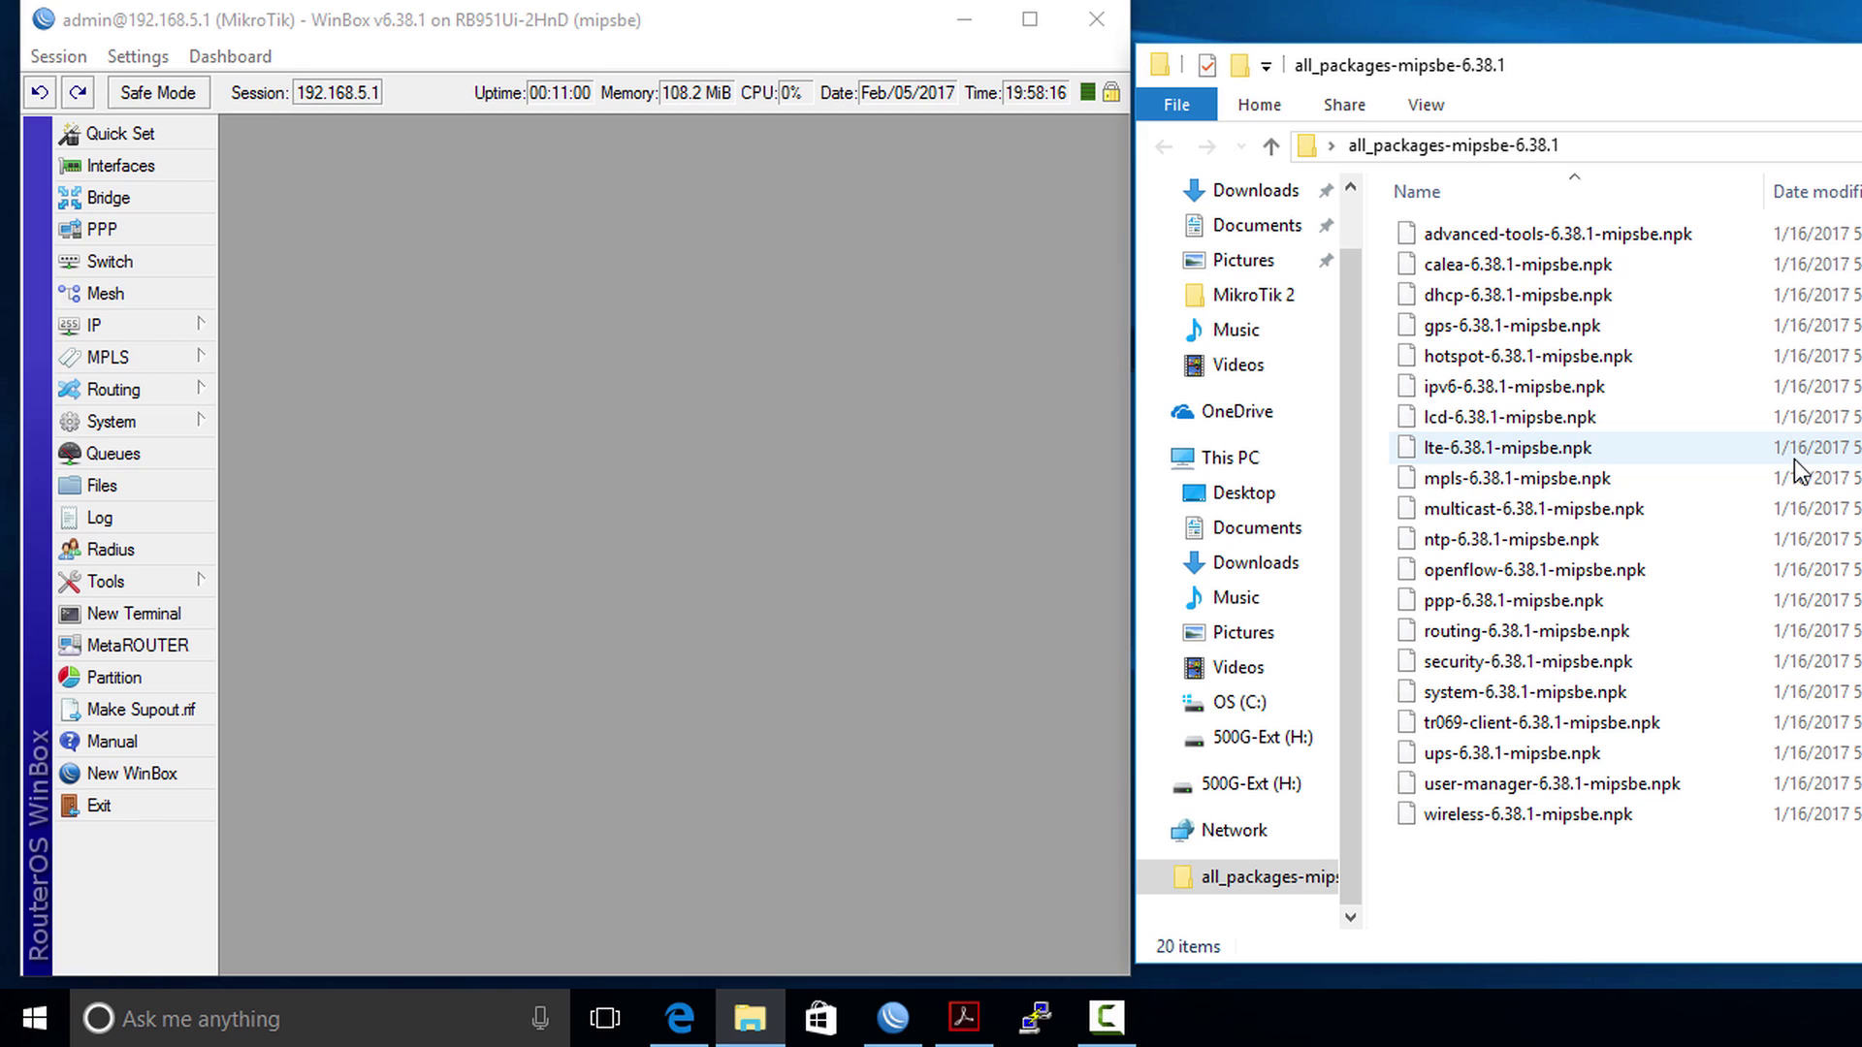
# Step: Open System > Packages showing nine installed packages, and select wireless-6.38.1-mipsbe.npk in Explorer
pyautogui.click(184, 426)
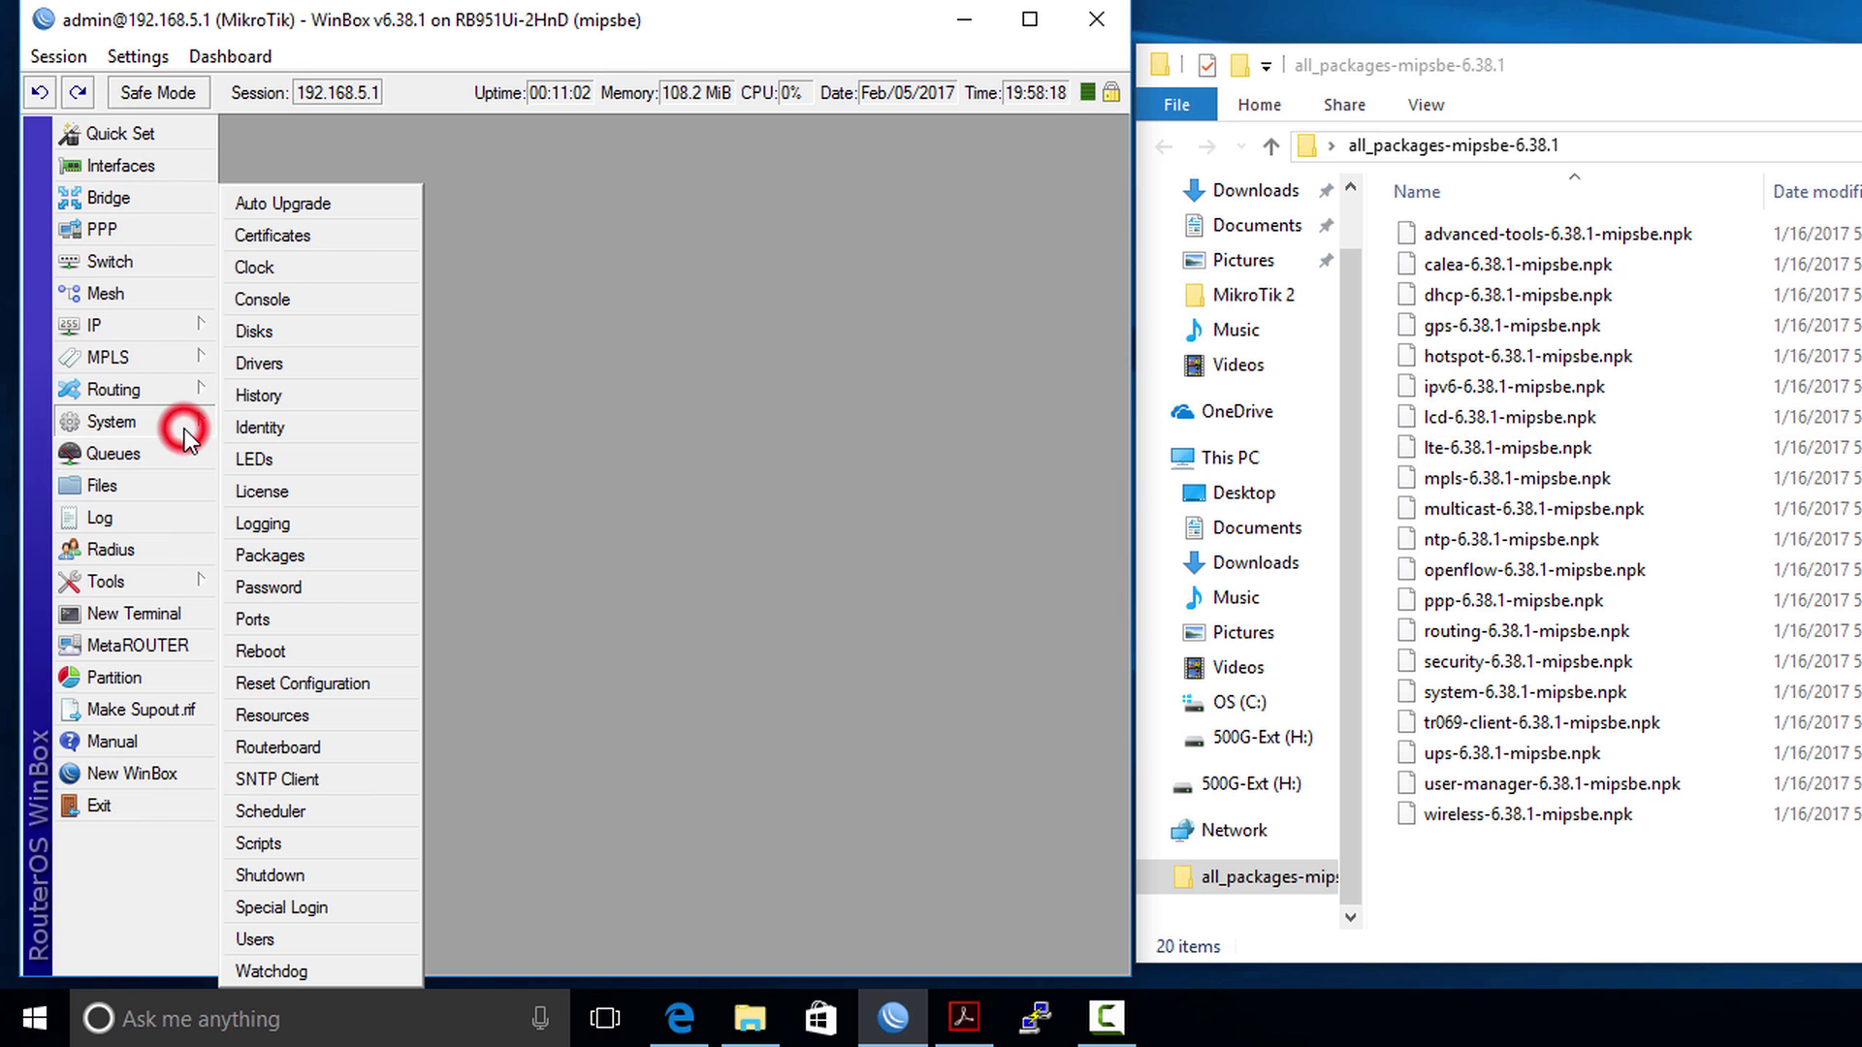
pyautogui.click(352, 568)
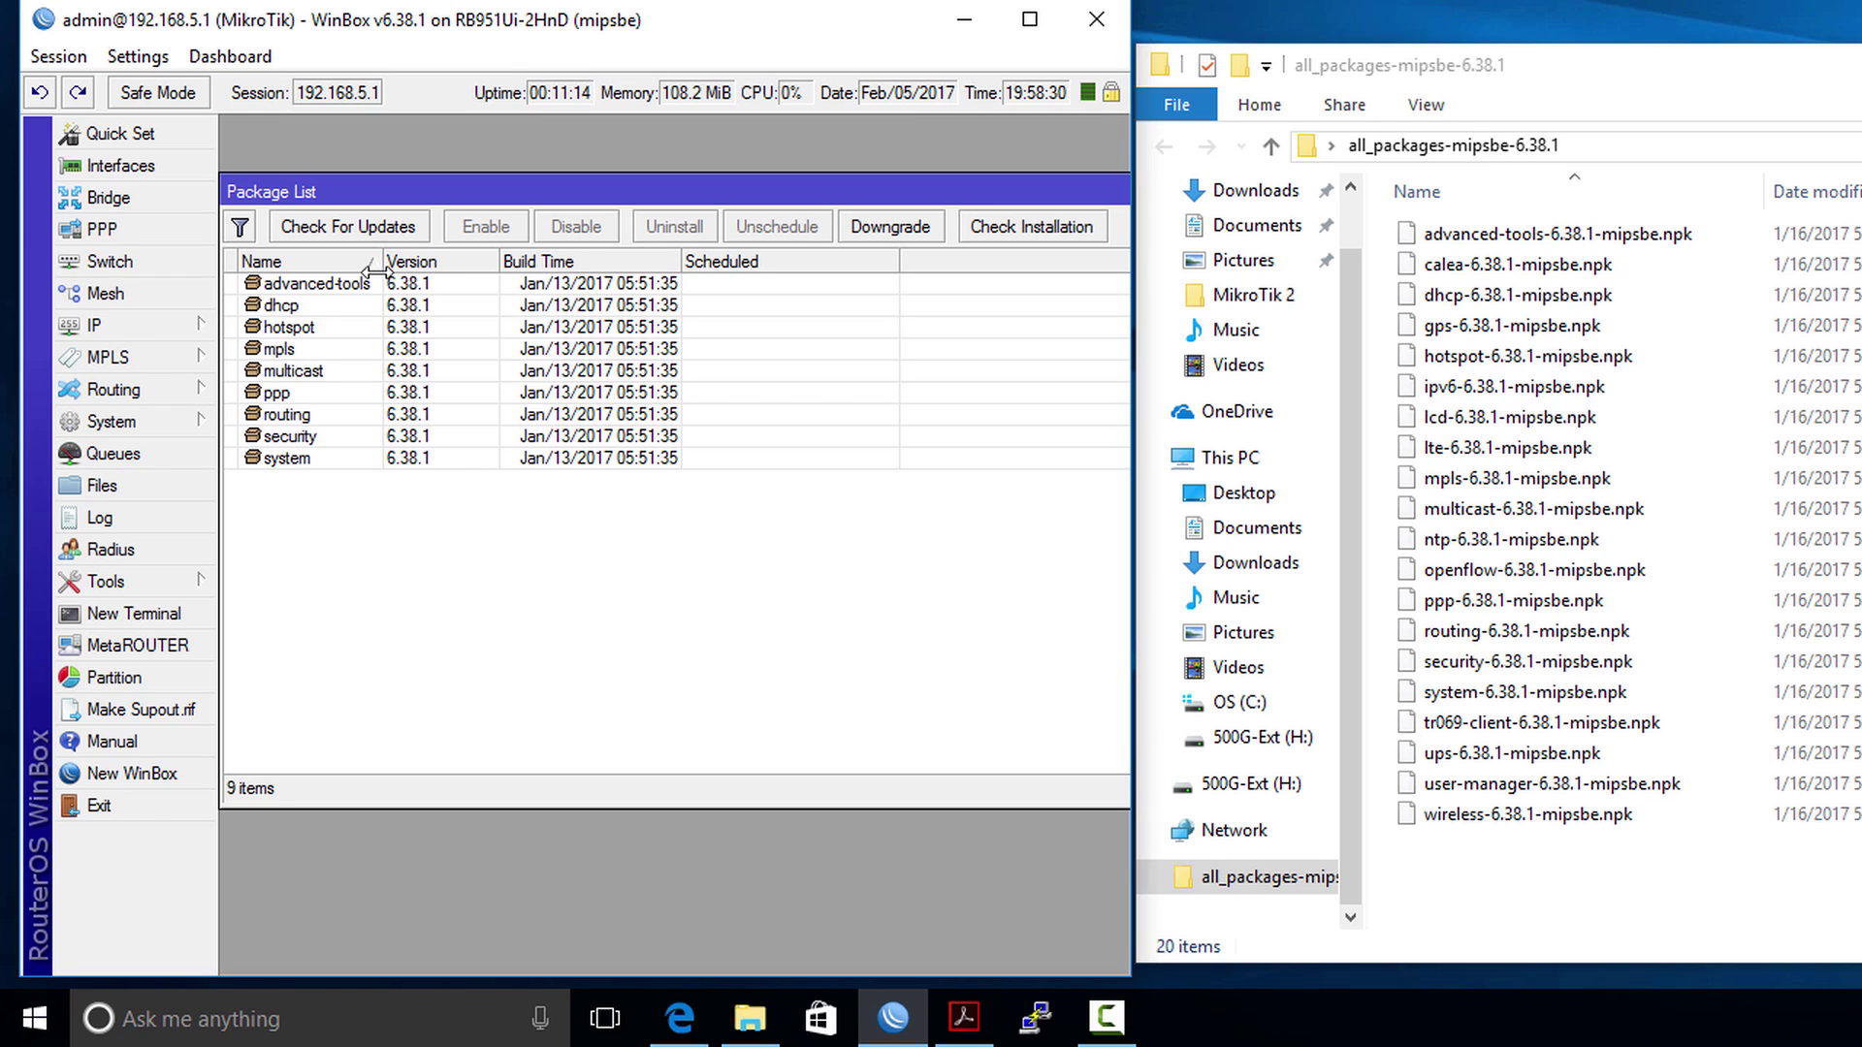
pyautogui.click(1507, 817)
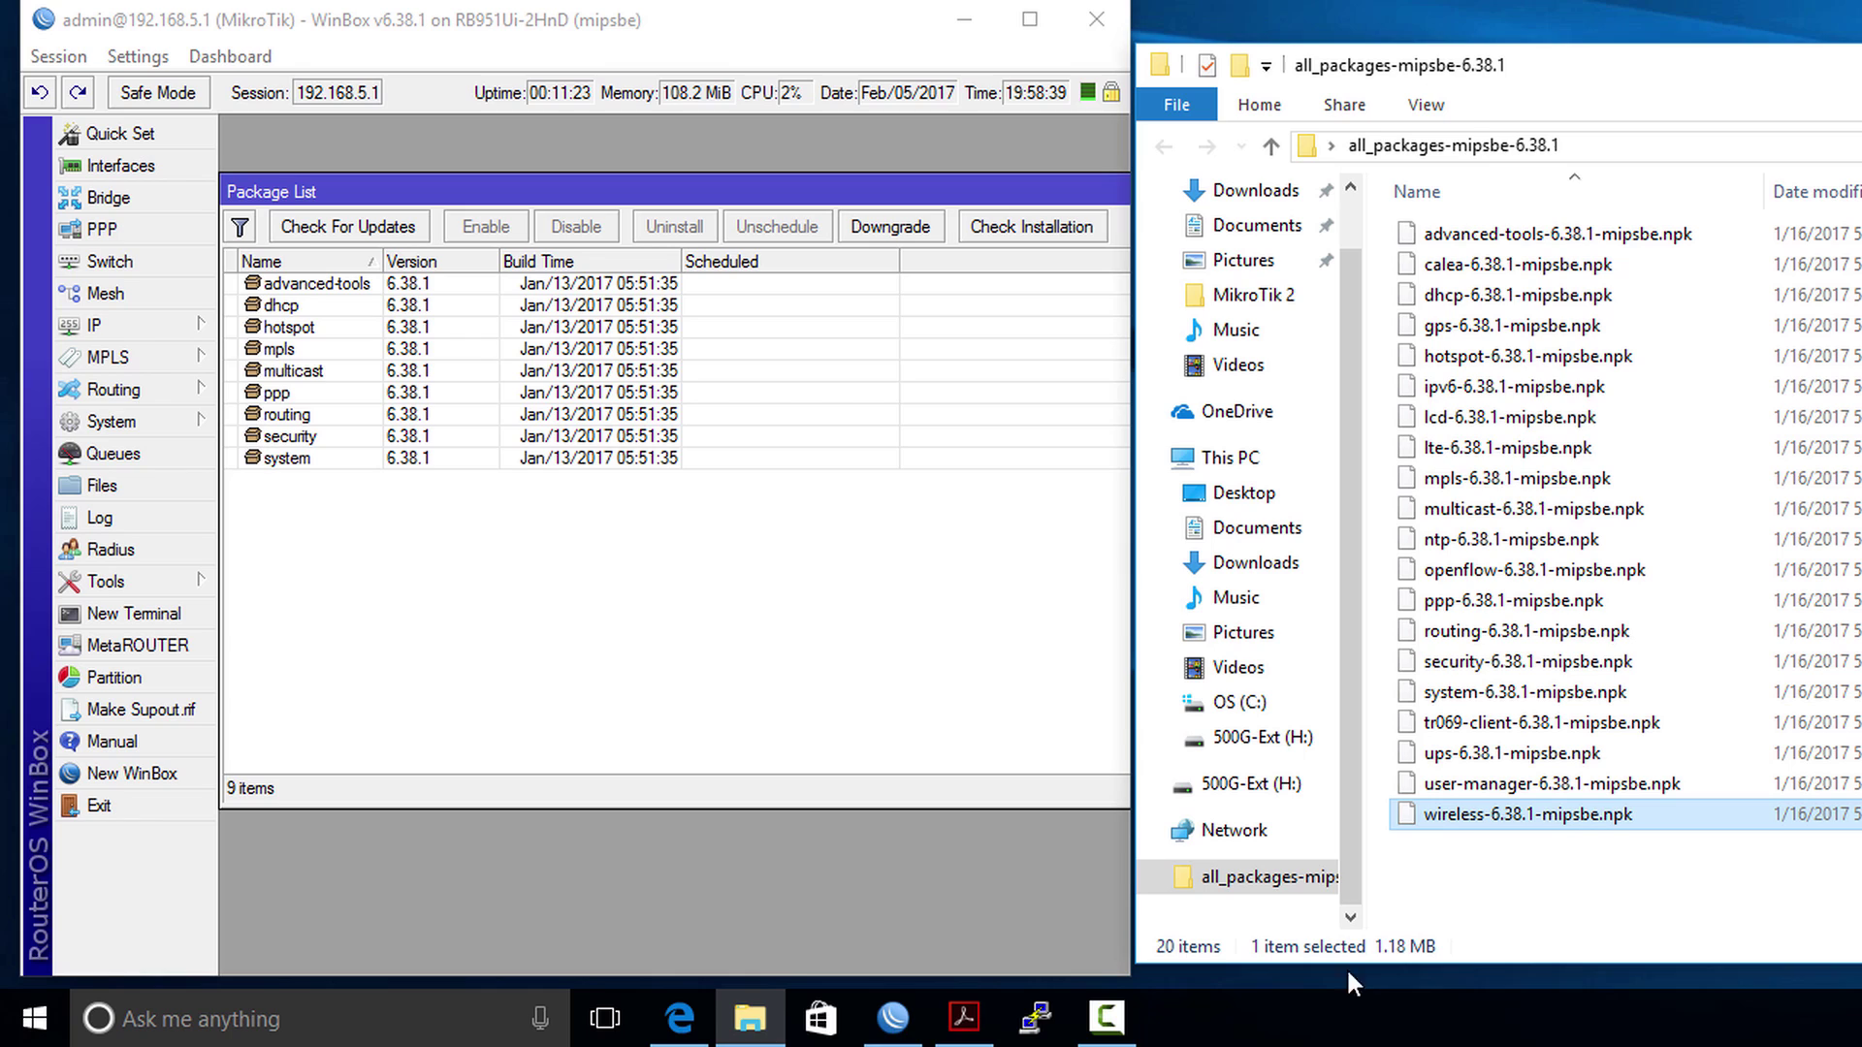
# Step: Drag wireless-6.38.1-mipsbe.npk from Explorer into WinBox to upload it to the router
pyautogui.click(1534, 816)
pyautogui.moveTo(1534, 816); pyautogui.dragTo(469, 613)
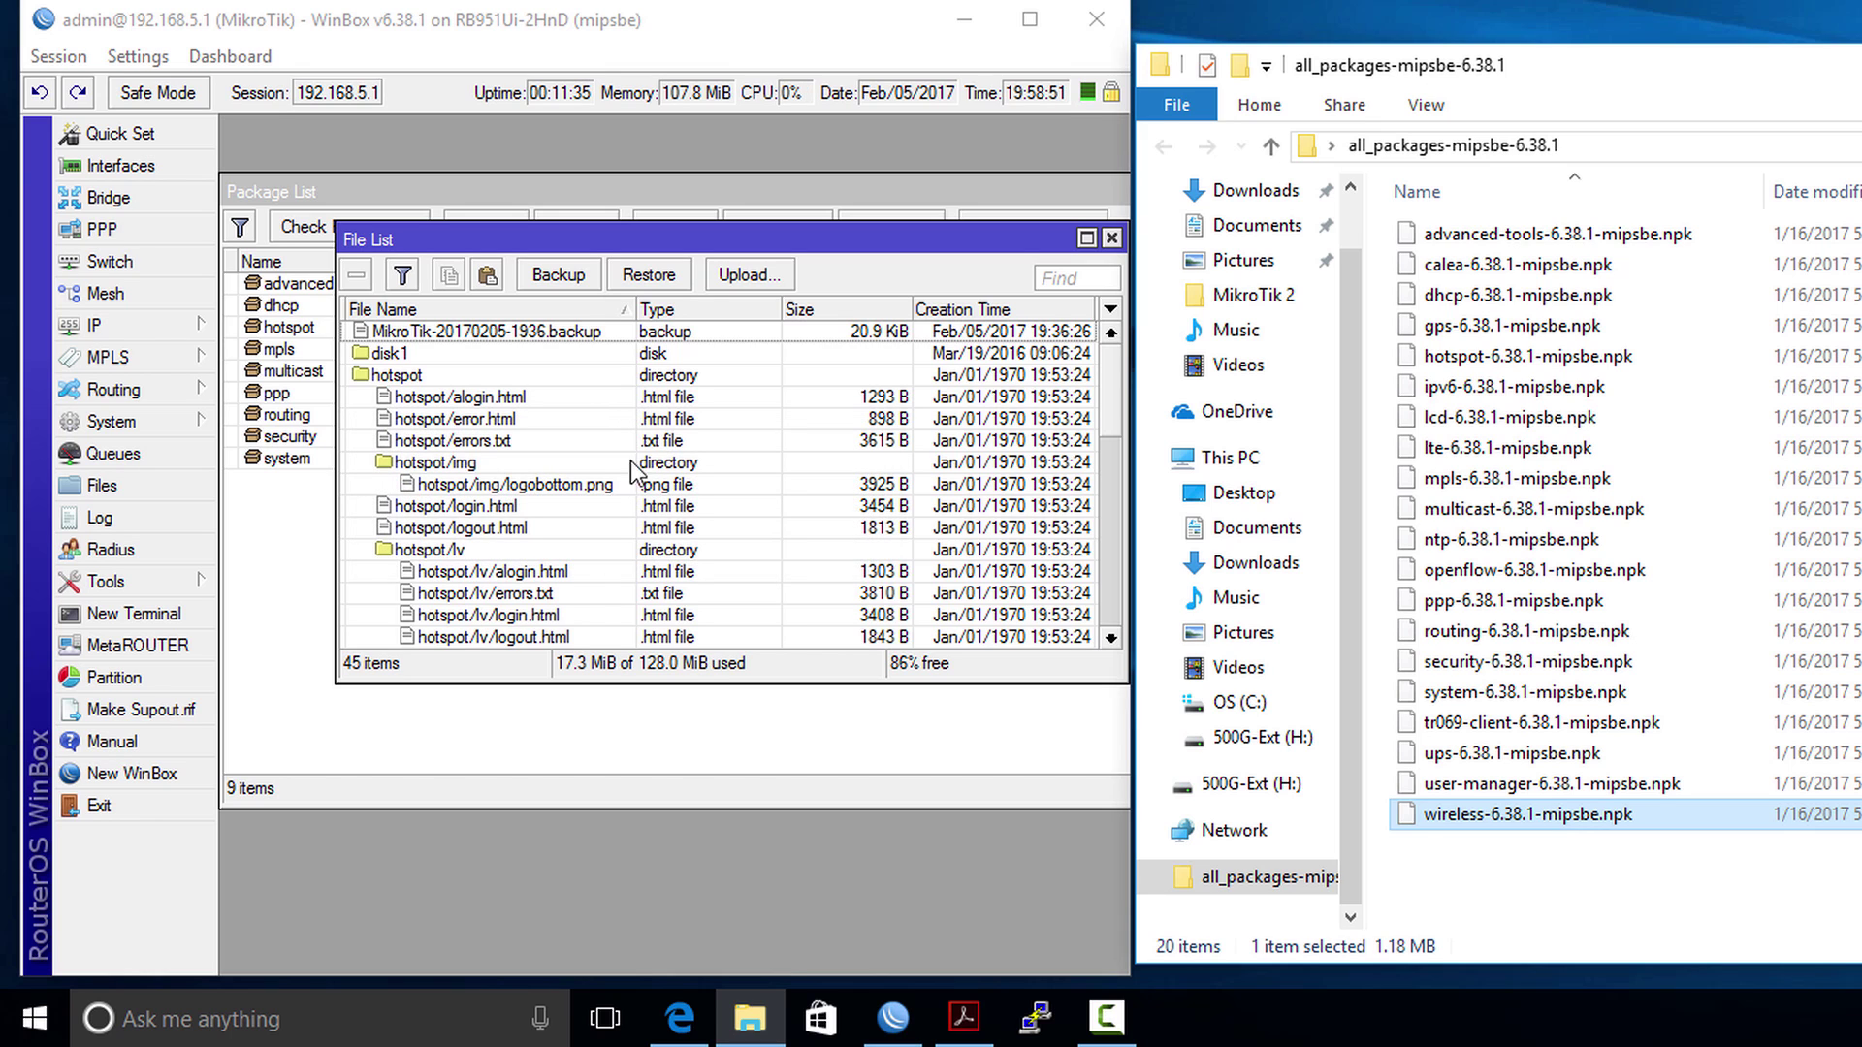
pyautogui.scroll(-1, 648, 476)
pyautogui.scroll(-10, 648, 476)
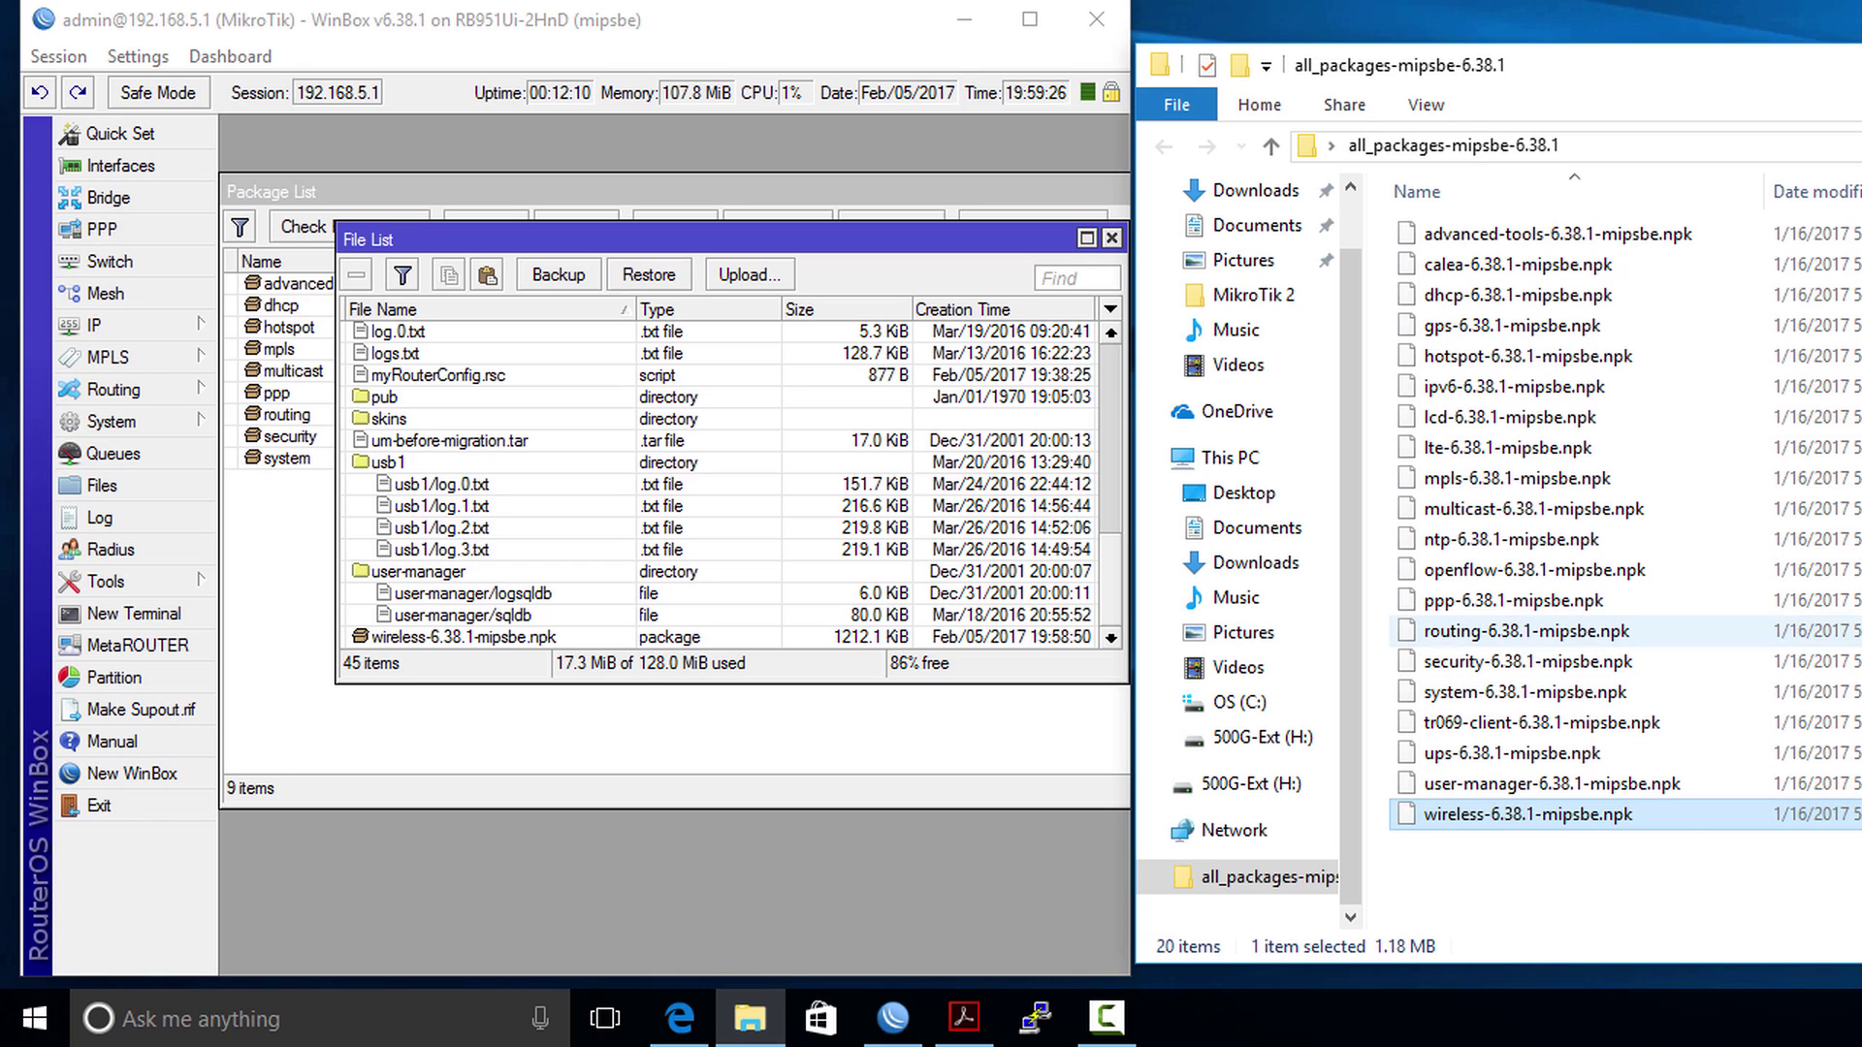
# Step: Upload ntp-6.38.1-mipsbe.npk the same way, confirm it arrived, and close the File List
pyautogui.keyDown('ctrl'); pyautogui.click(1532, 546); pyautogui.keyUp('ctrl')
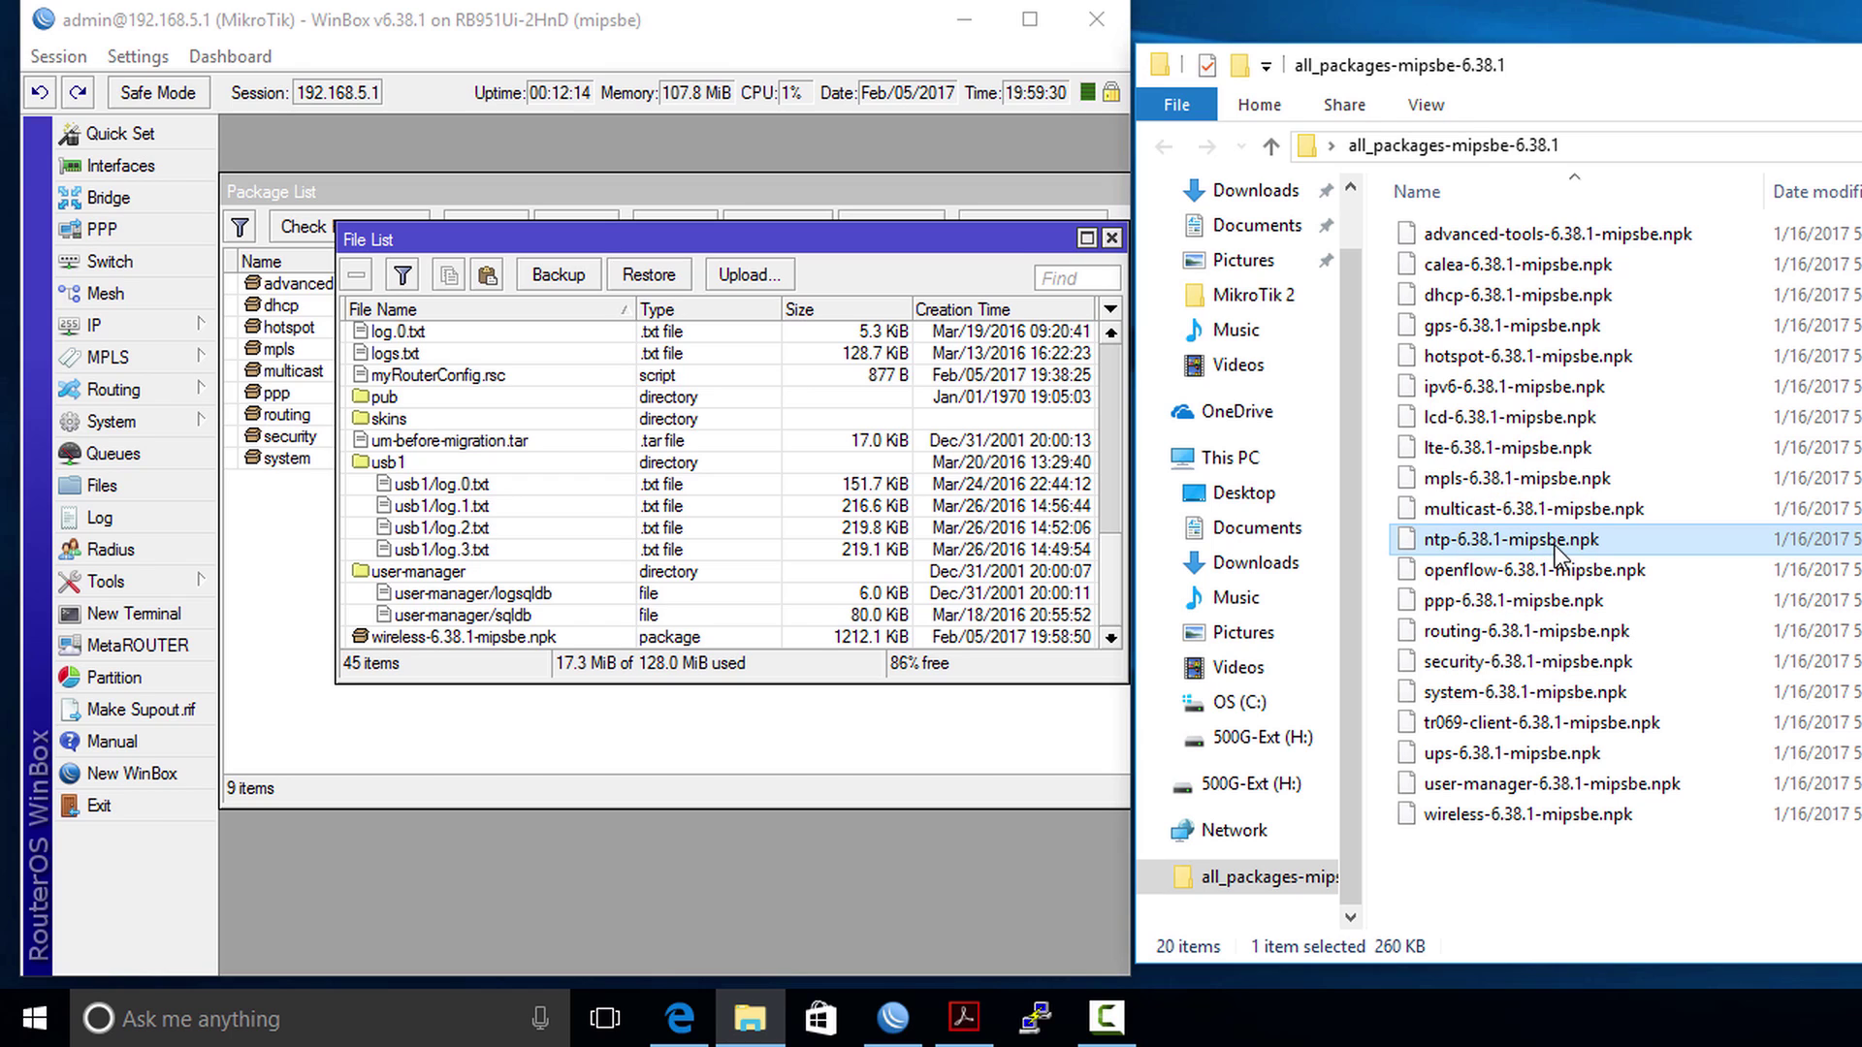
pyautogui.click(1552, 546)
pyautogui.moveTo(1553, 546); pyautogui.dragTo(440, 735)
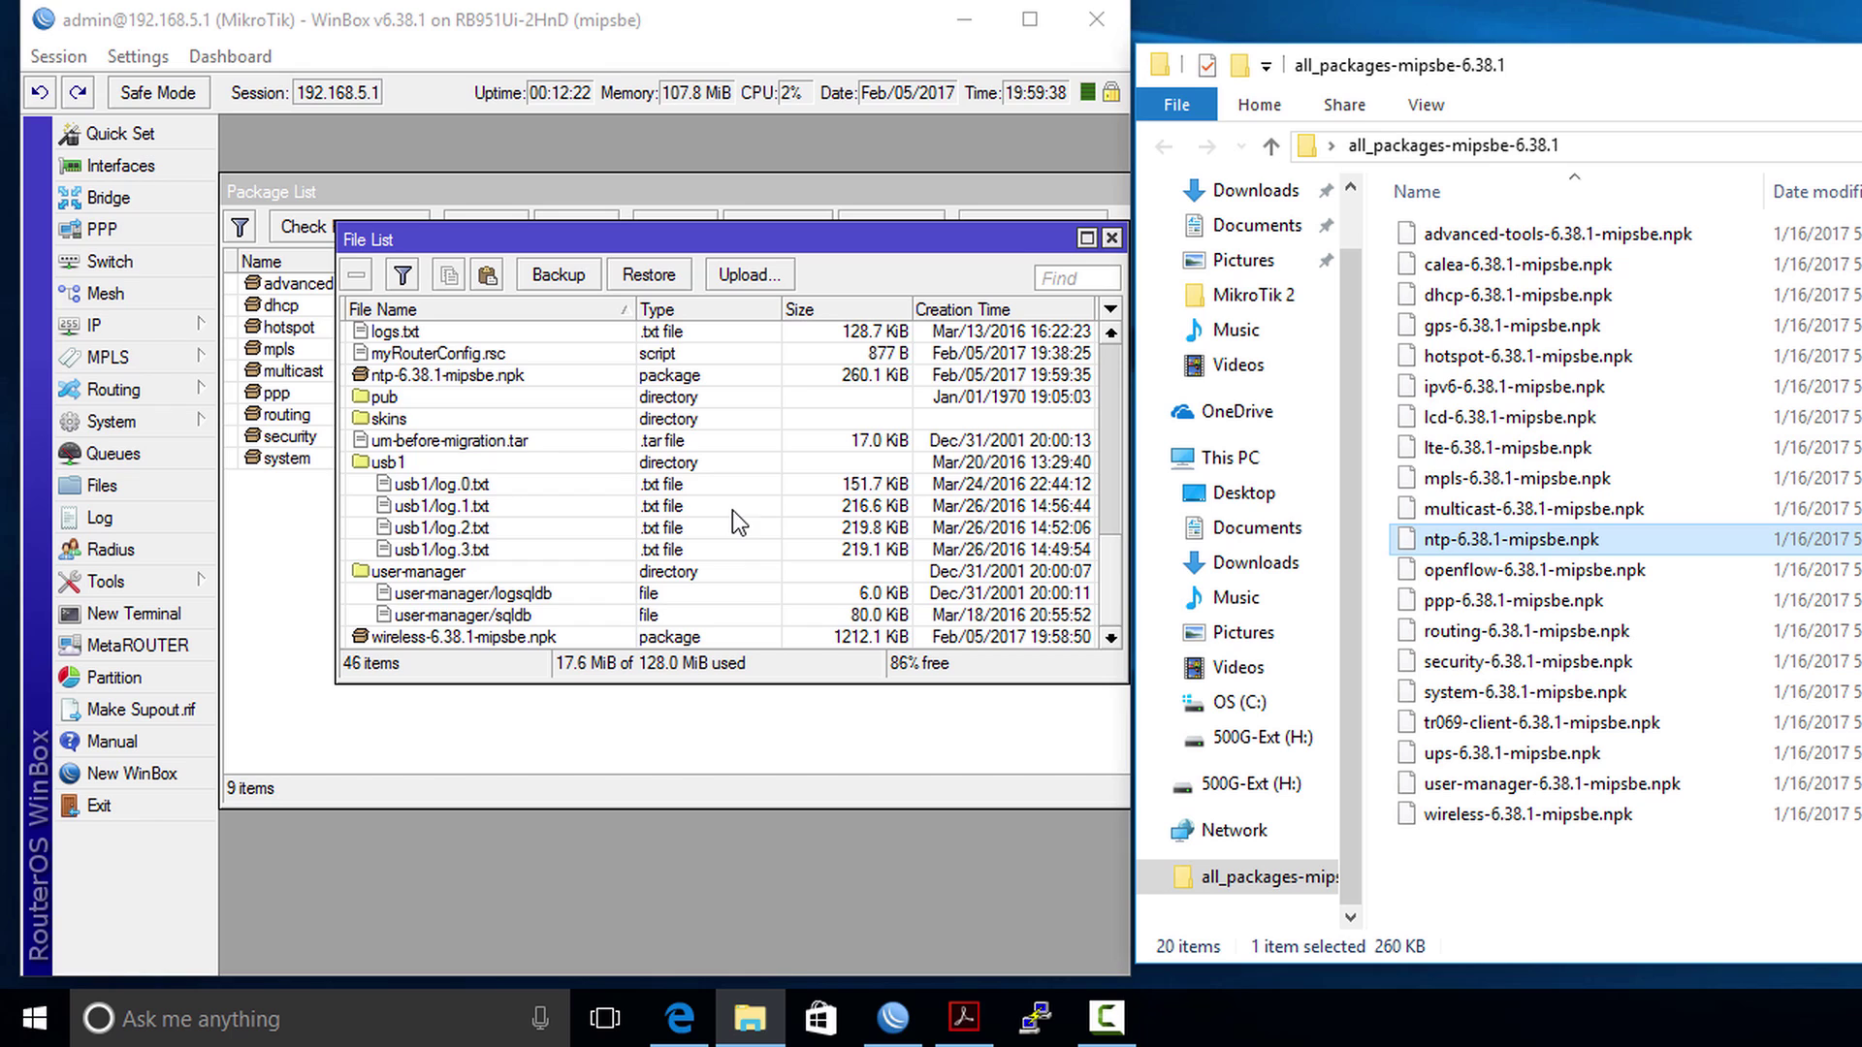
pyautogui.click(638, 533)
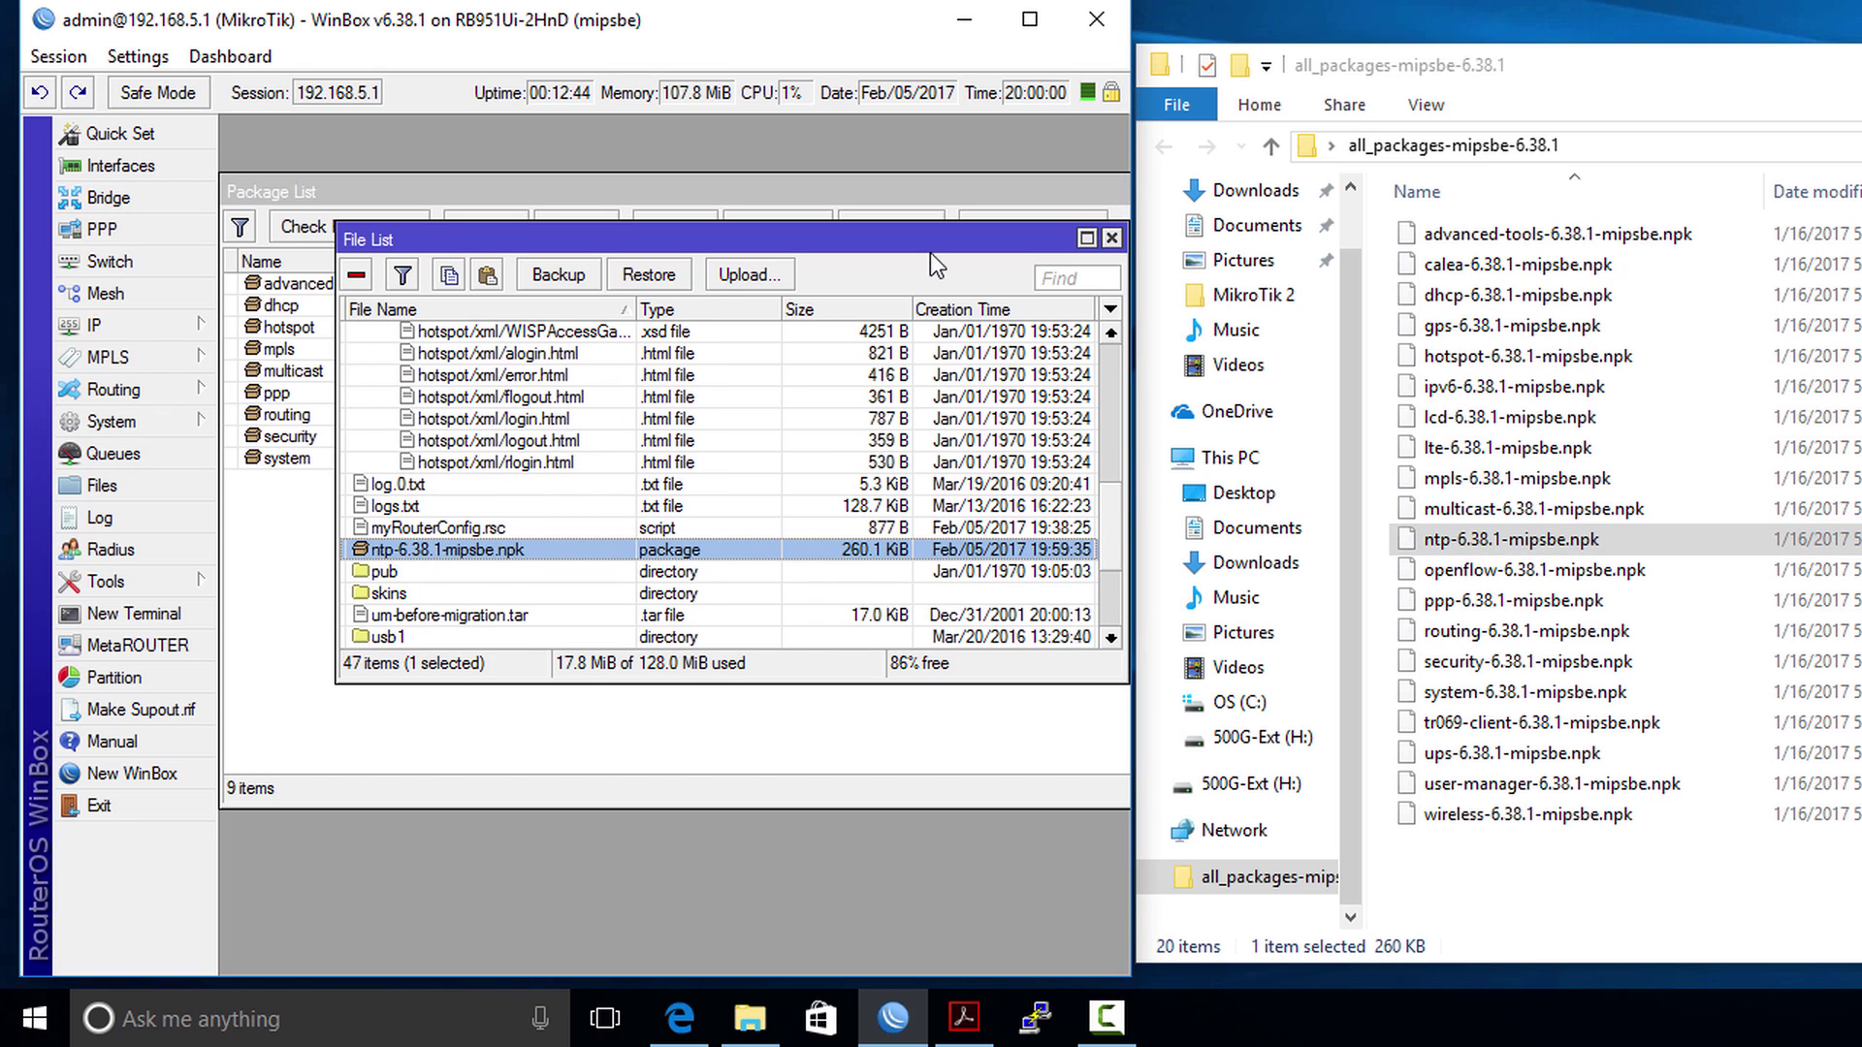
pyautogui.click(1112, 240)
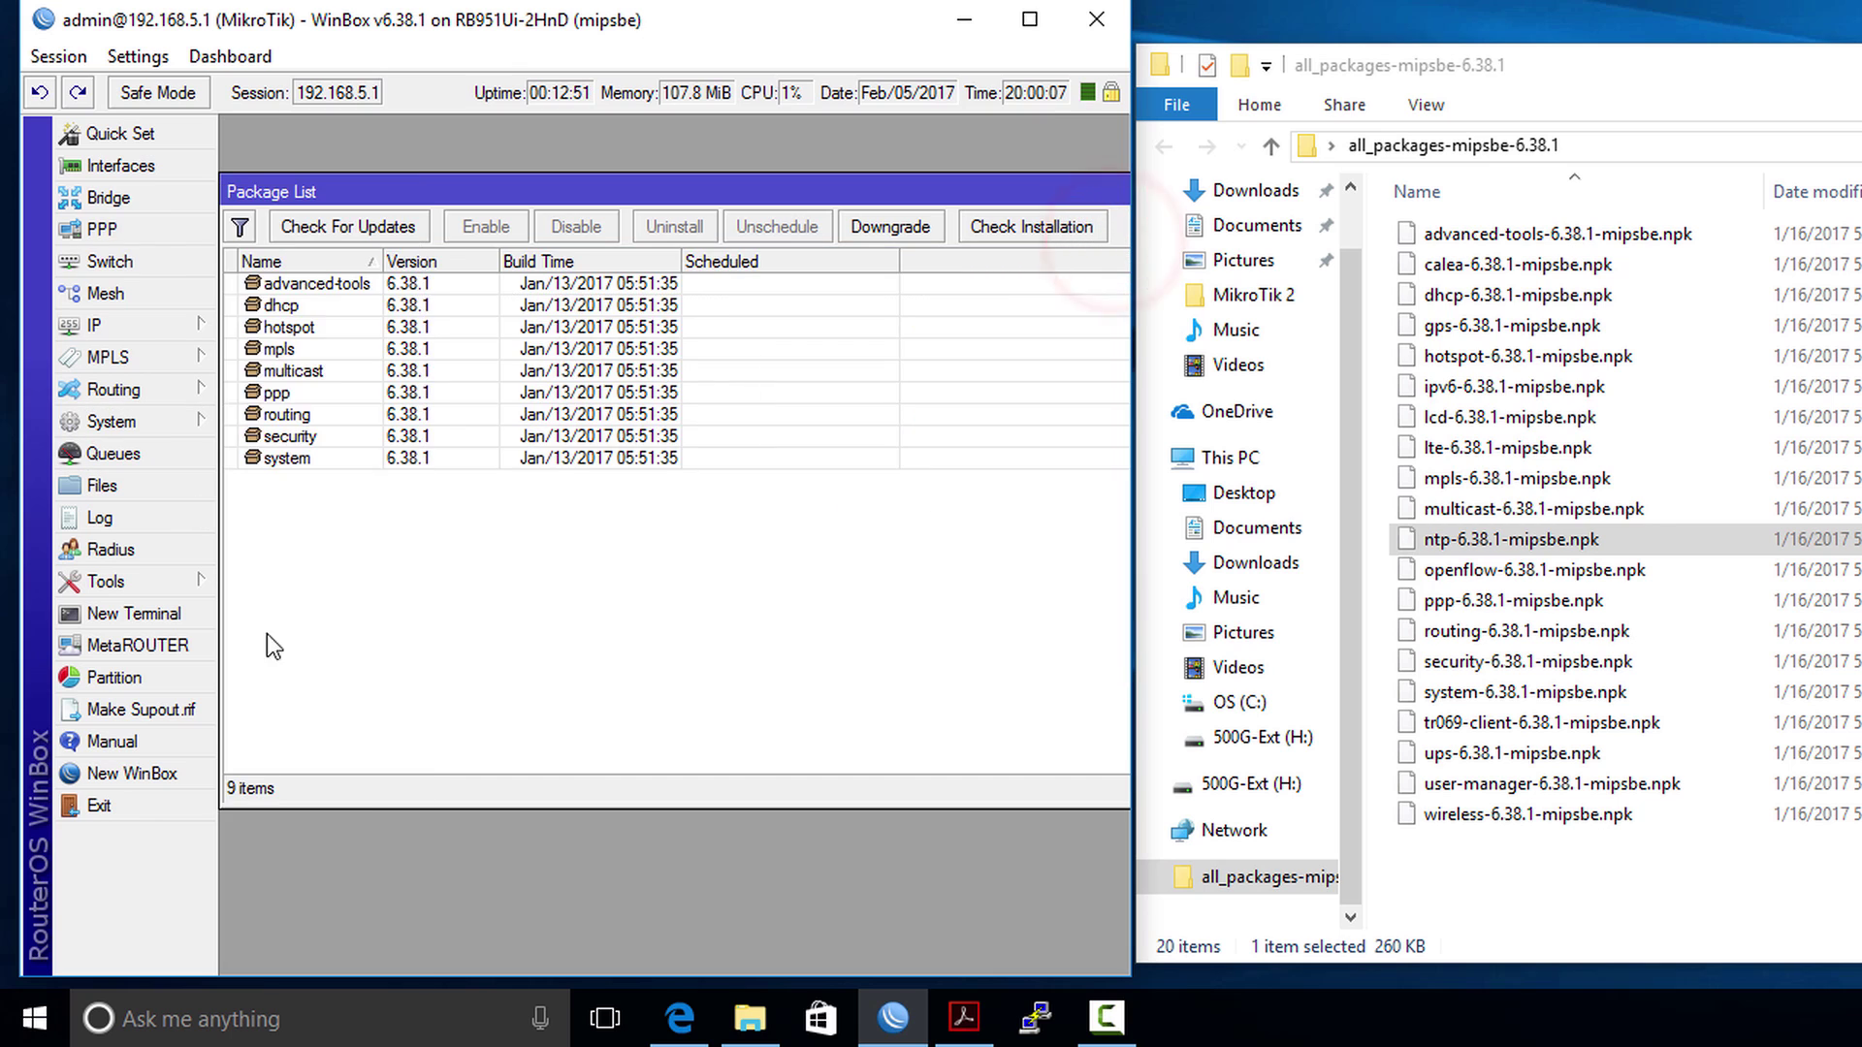
# Step: Reboot the router from System > Reboot, confirming with Yes
pyautogui.click(153, 421)
pyautogui.click(272, 649)
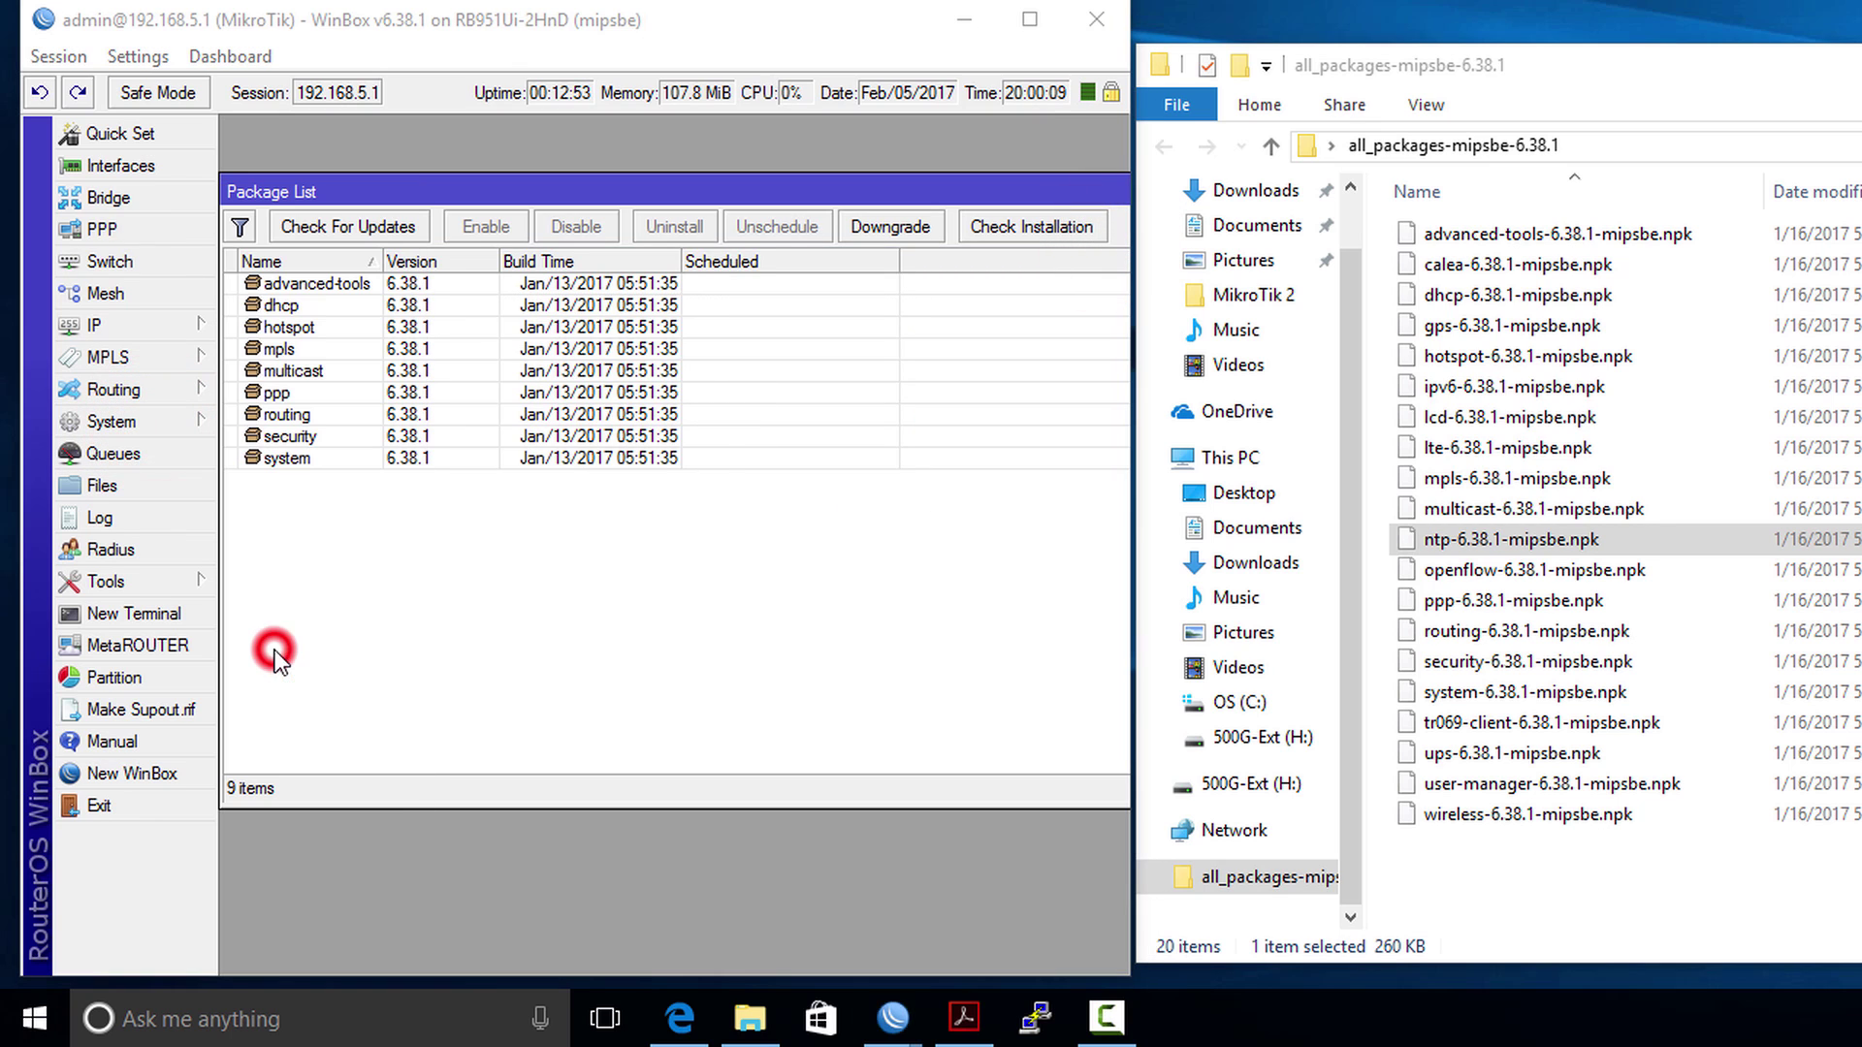
pyautogui.click(565, 536)
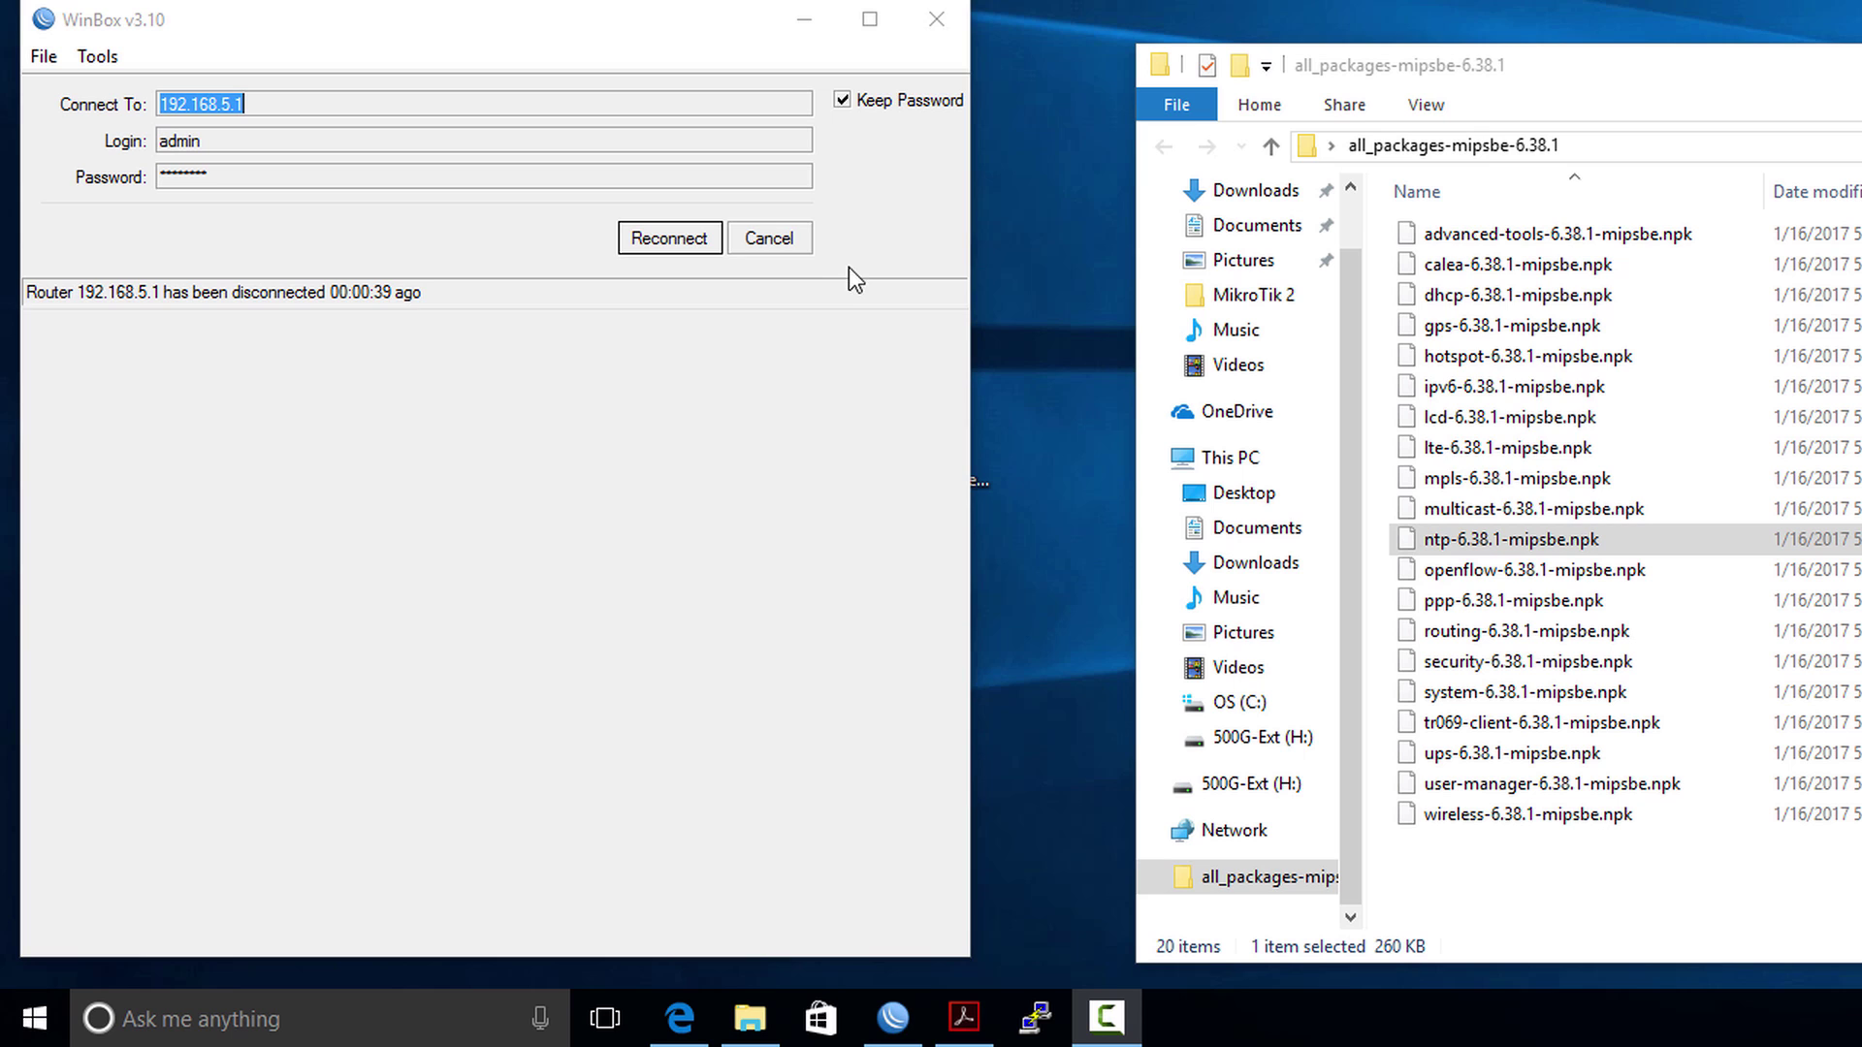
# Step: Reconnect to the router and check the new wireless and ntp entries in the Package List
pyautogui.click(621, 247)
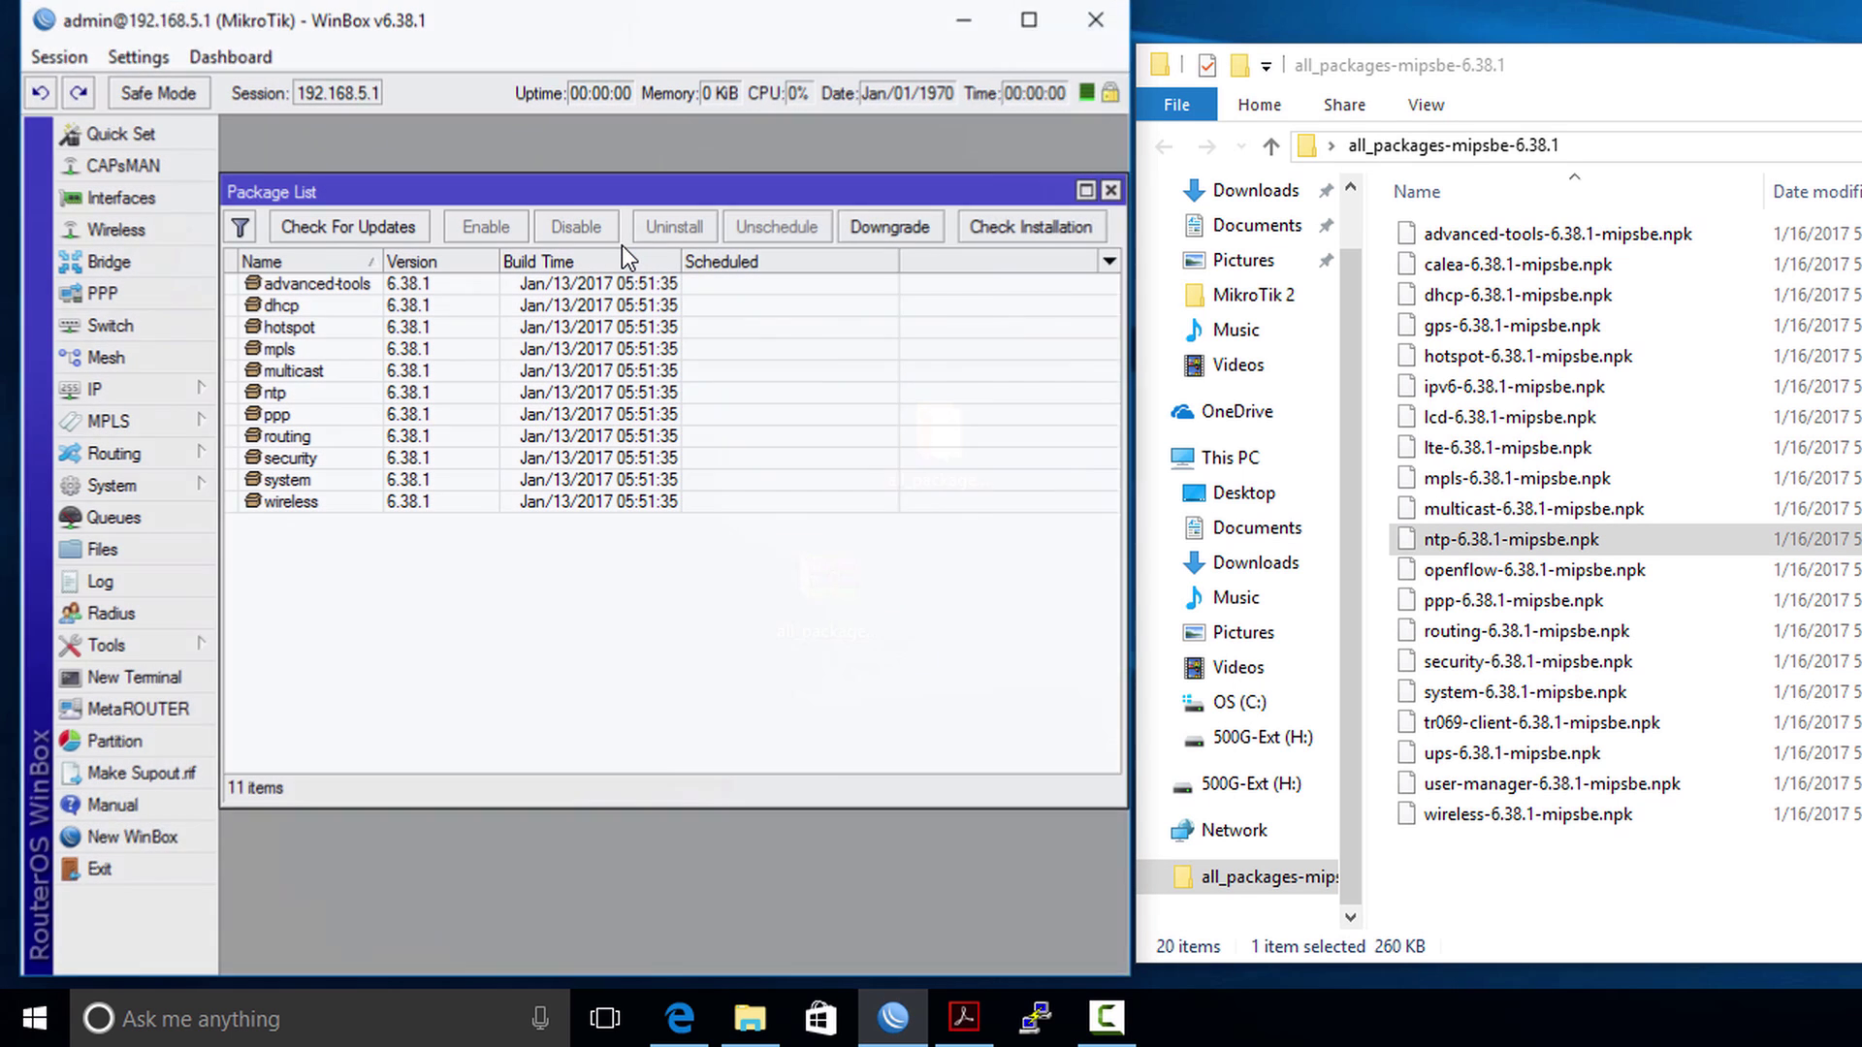
pyautogui.click(289, 504)
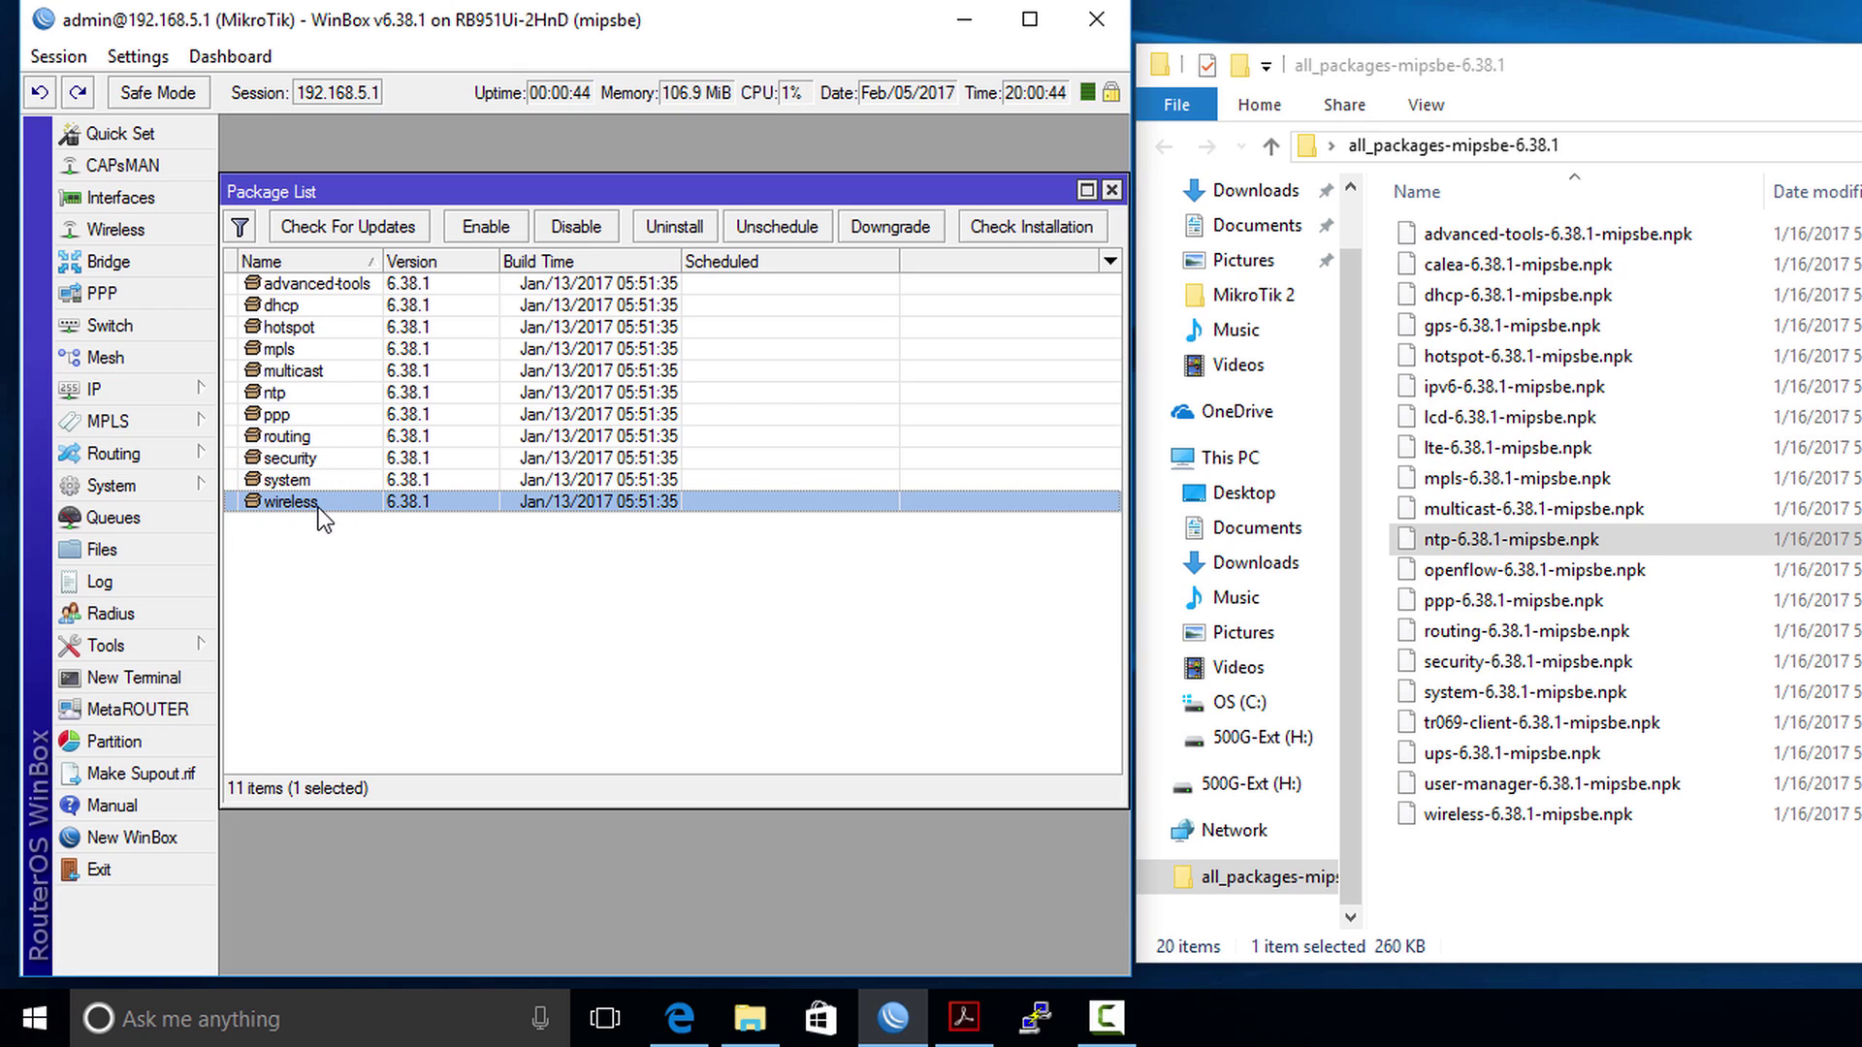
pyautogui.click(280, 395)
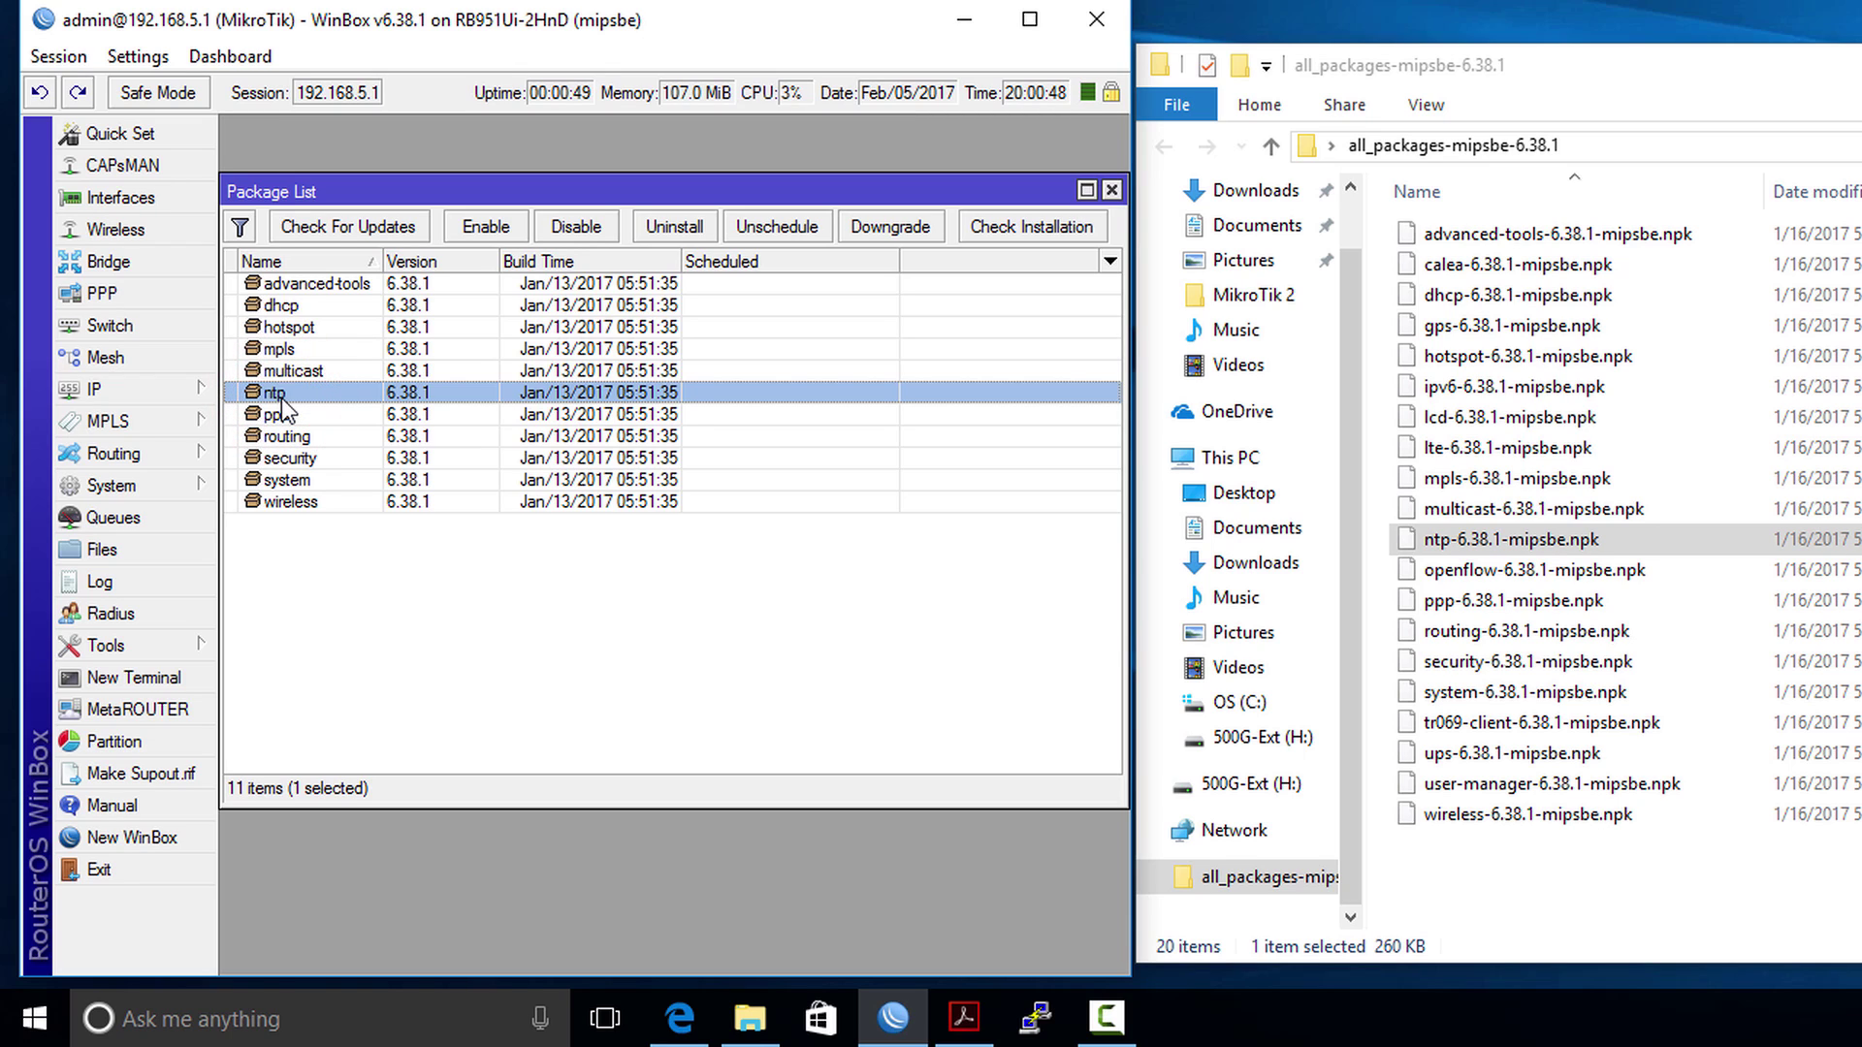
# Step: Open Wireless from the left menu to show Wireless Tables with the disabled wlan1 interface
pyautogui.click(106, 234)
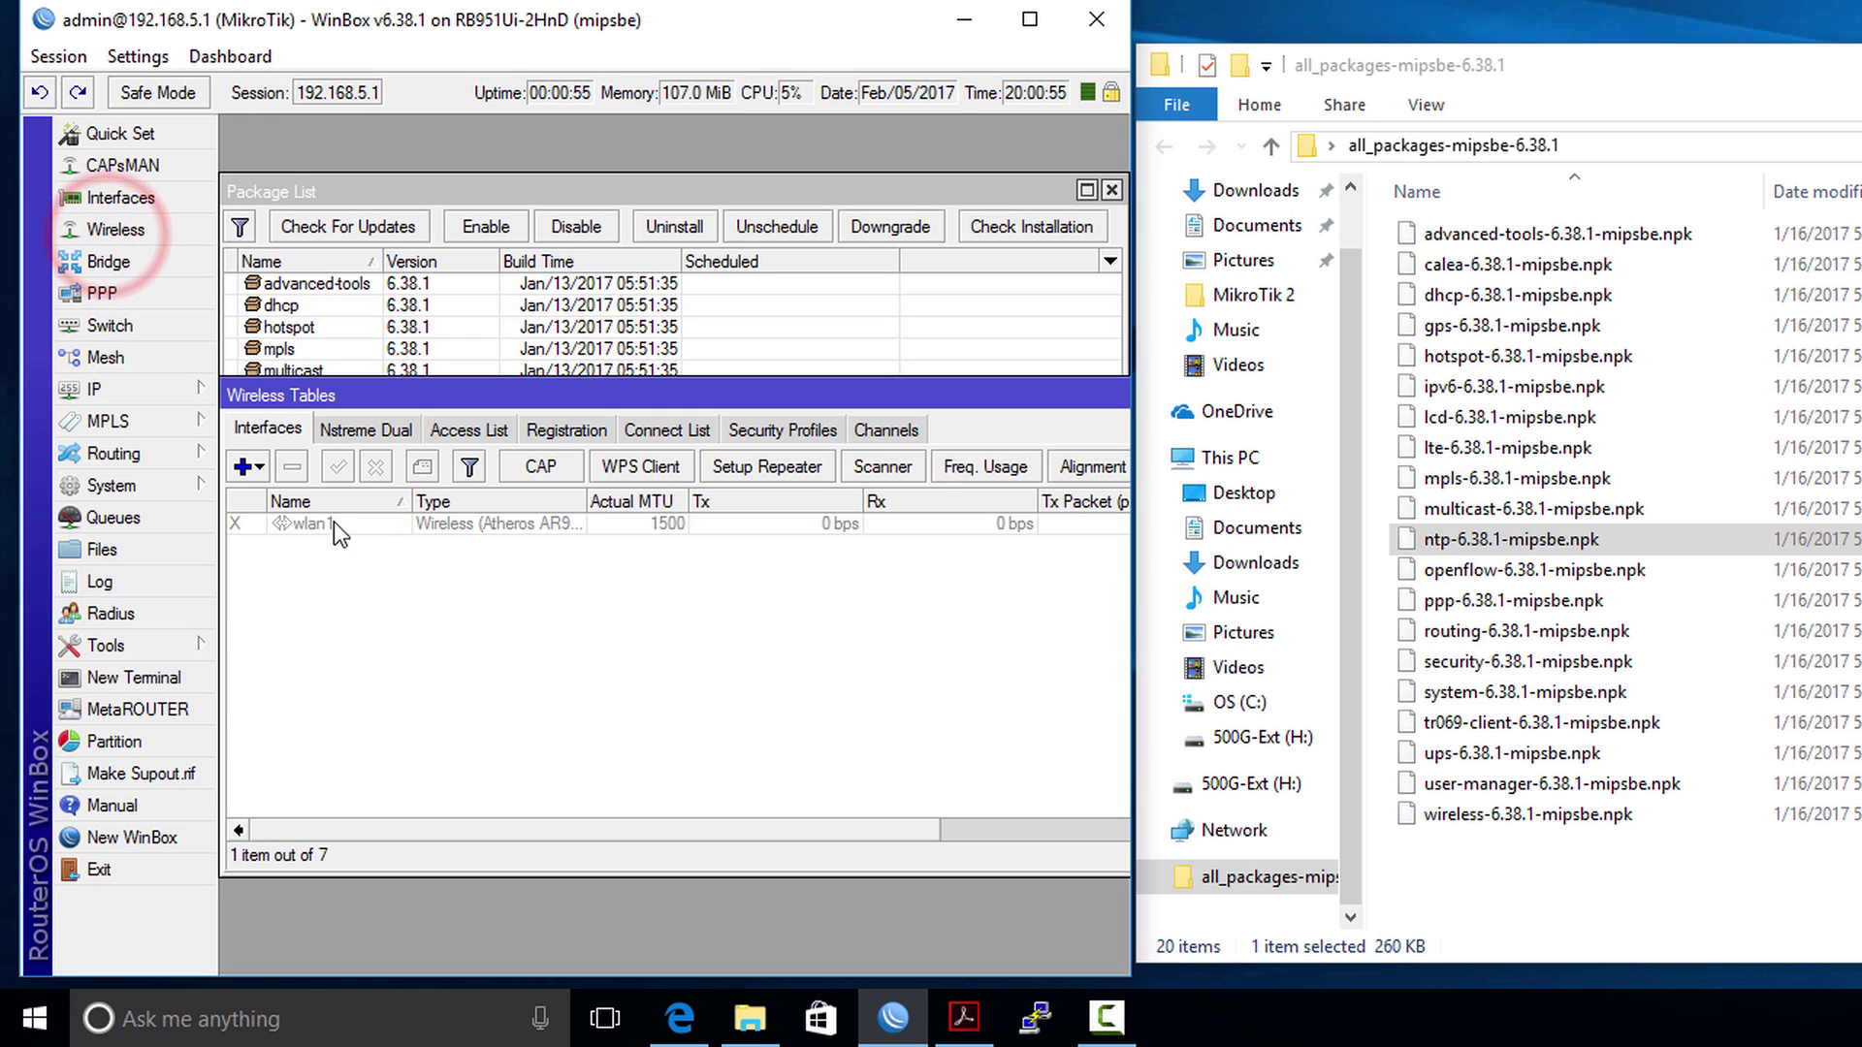